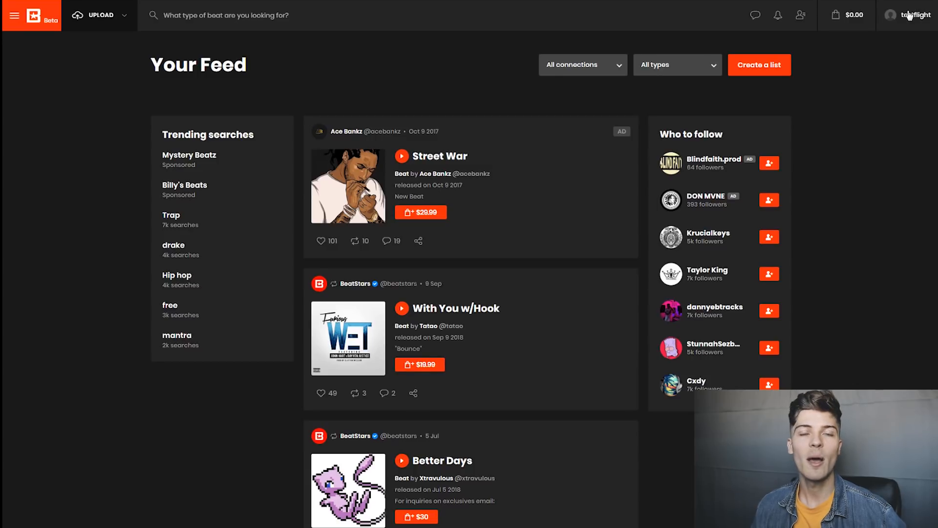
Go to Licenses & Contracts in My Media and open the Basic License for editing.
left_click(15, 22)
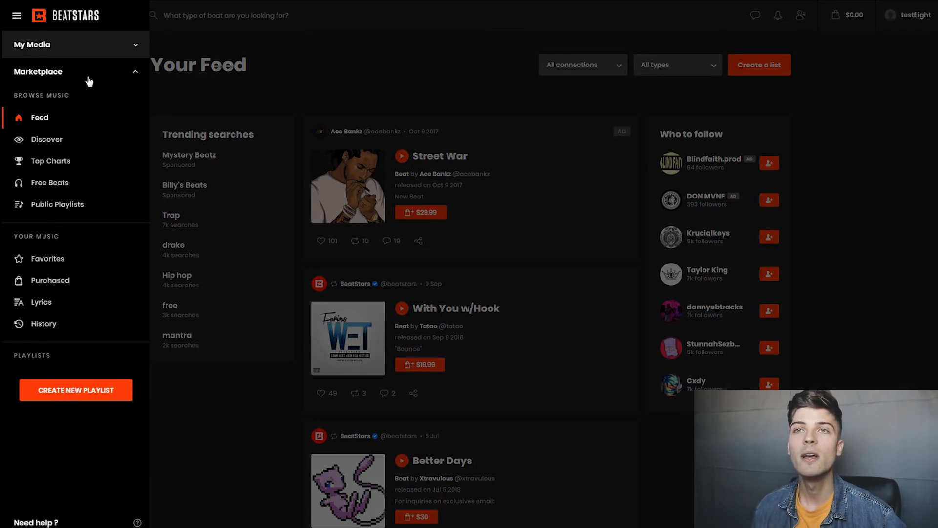
left_click(71, 52)
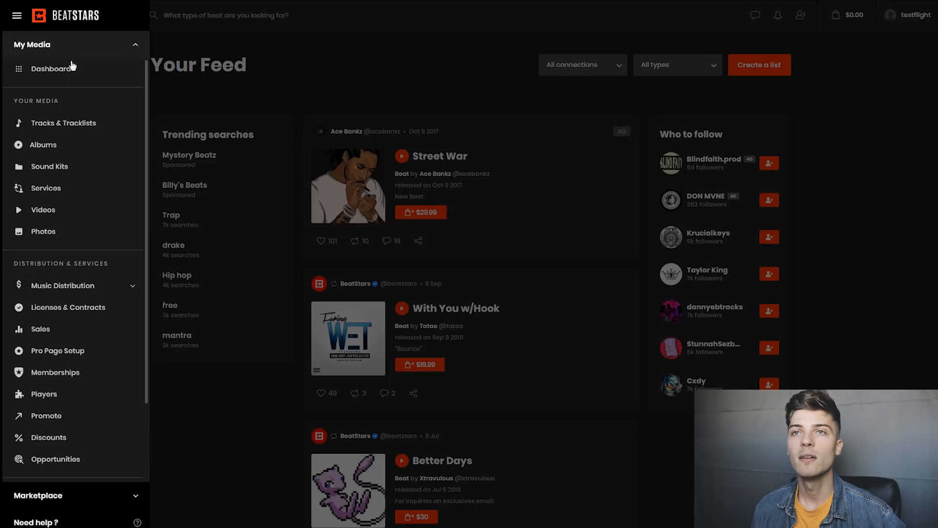
scroll(71, 146, "down", 2)
left_click(71, 218)
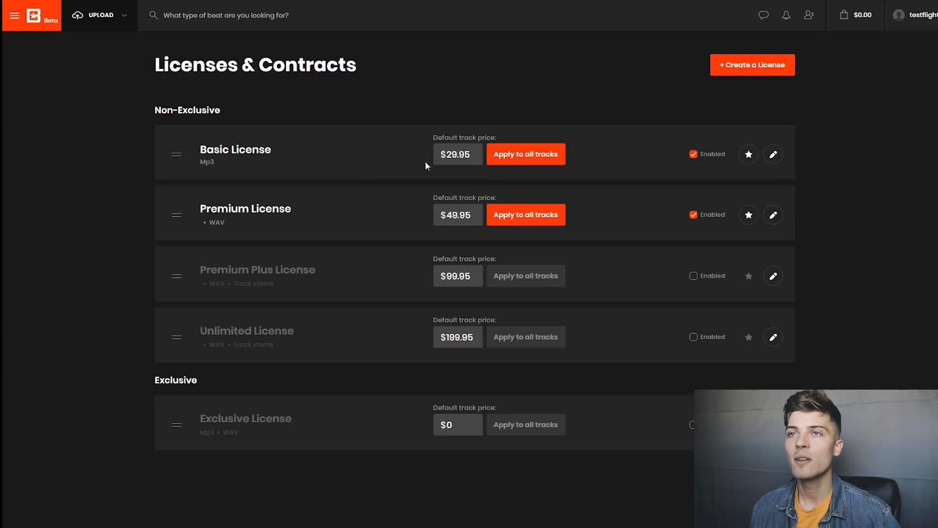
left_click(773, 154)
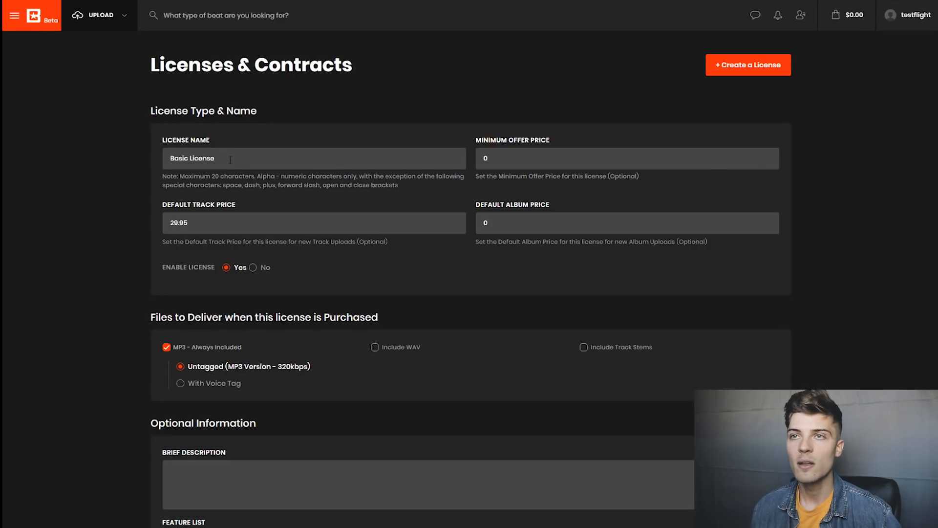
Rename the Basic License as MP3 License.
left_click_drag(230, 160, 94, 163)
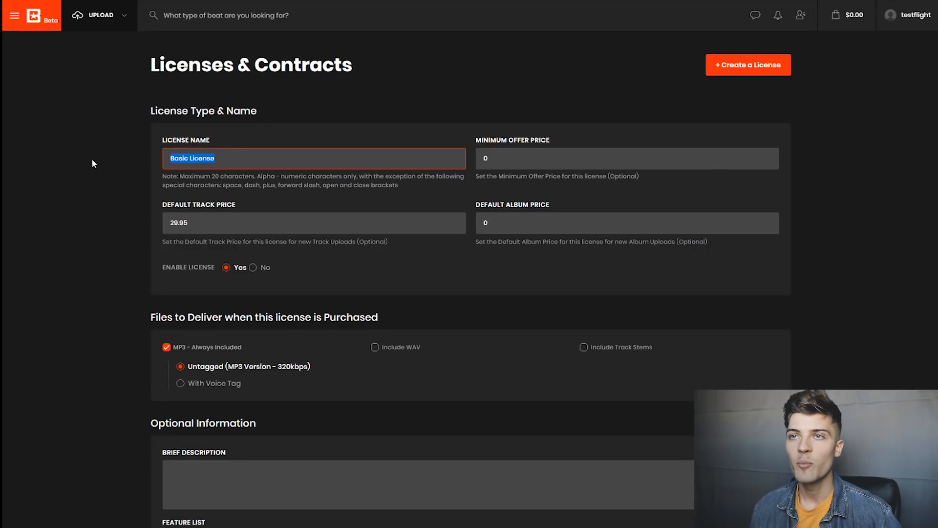
type("MP#")
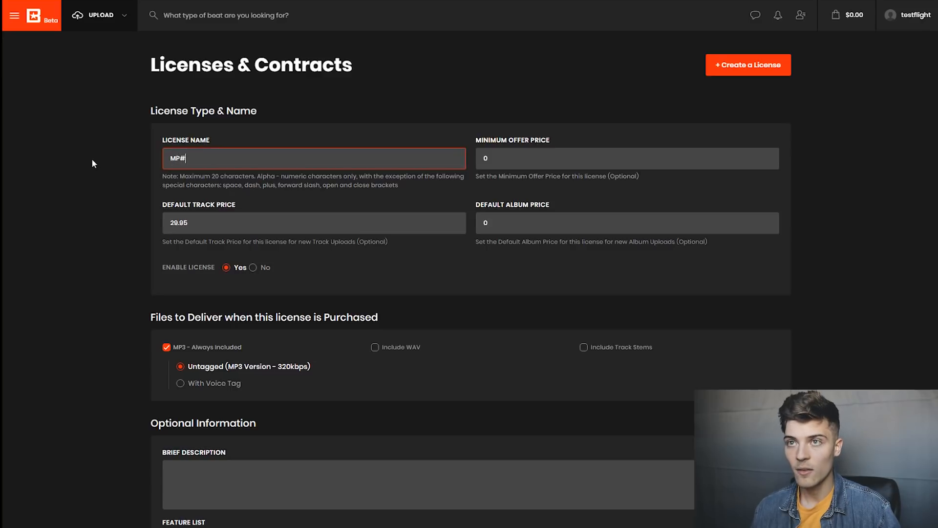
key("BackSpace")
type("3 Lice")
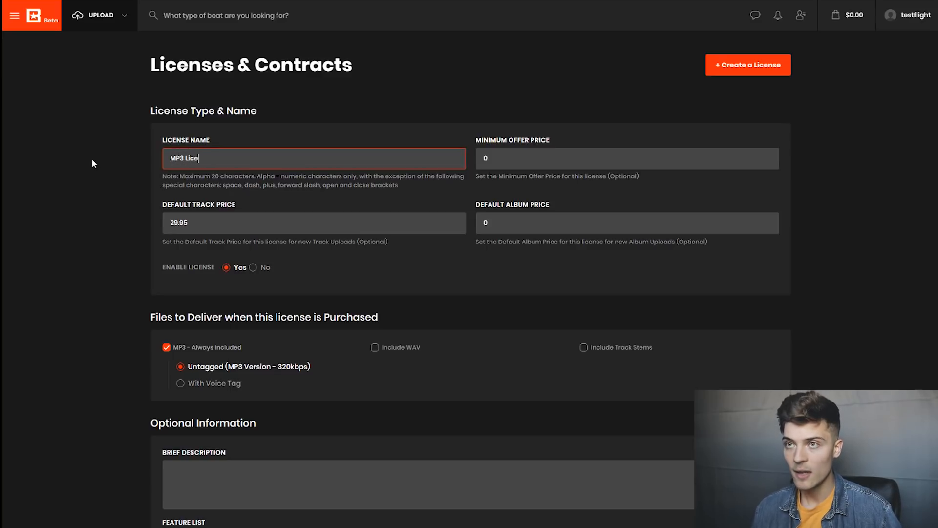
type("nse")
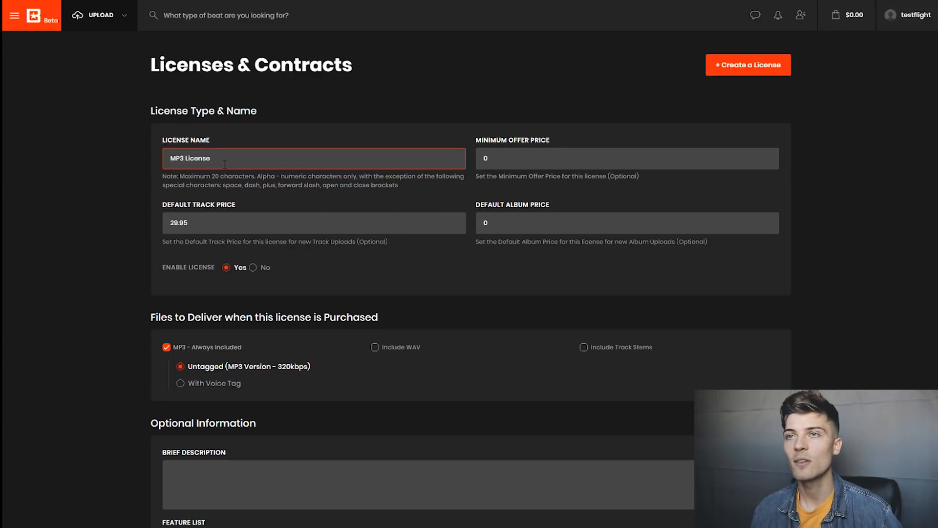
Set the license's default track price to 30.00.
left_click_drag(203, 221, 139, 224)
type("30.00")
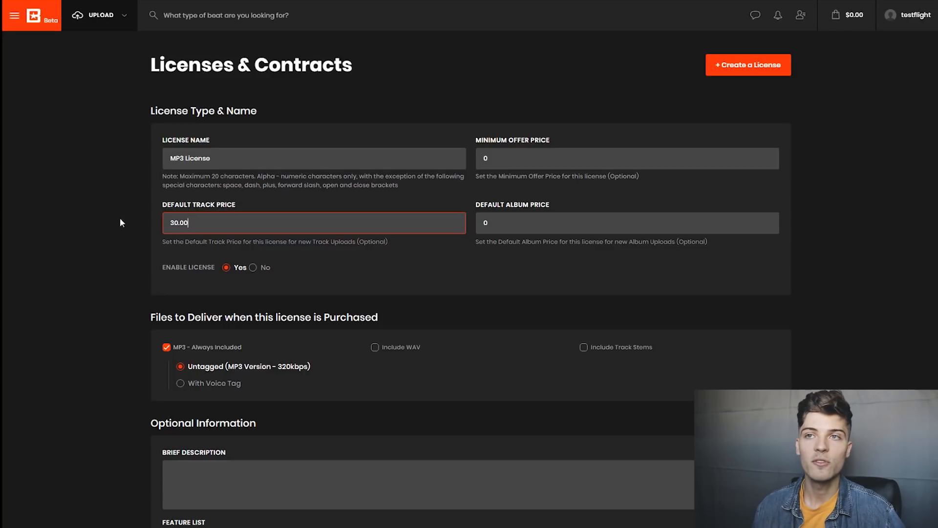
left_click(122, 223)
Examine the license's enable option and the files to deliver on purchase, keeping the license enabled.
scroll(121, 219, "down", 1)
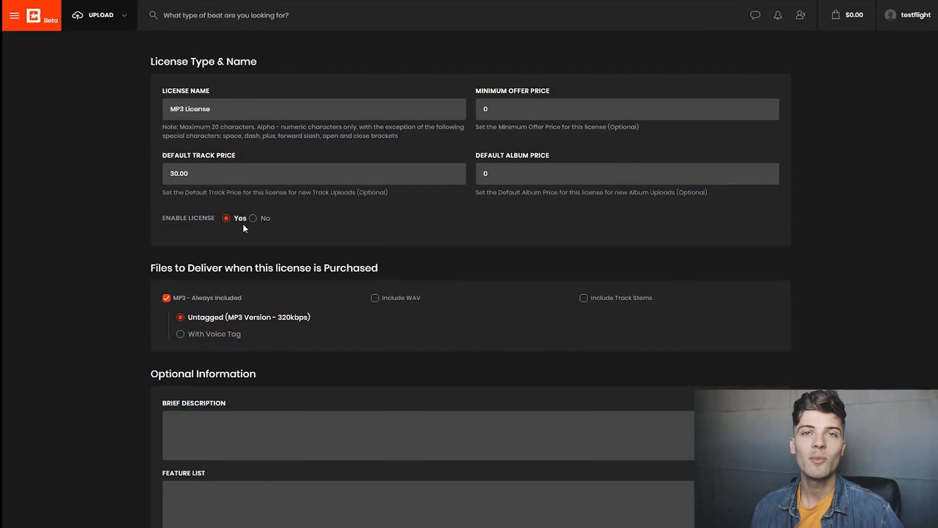
left_click(253, 218)
left_click(226, 219)
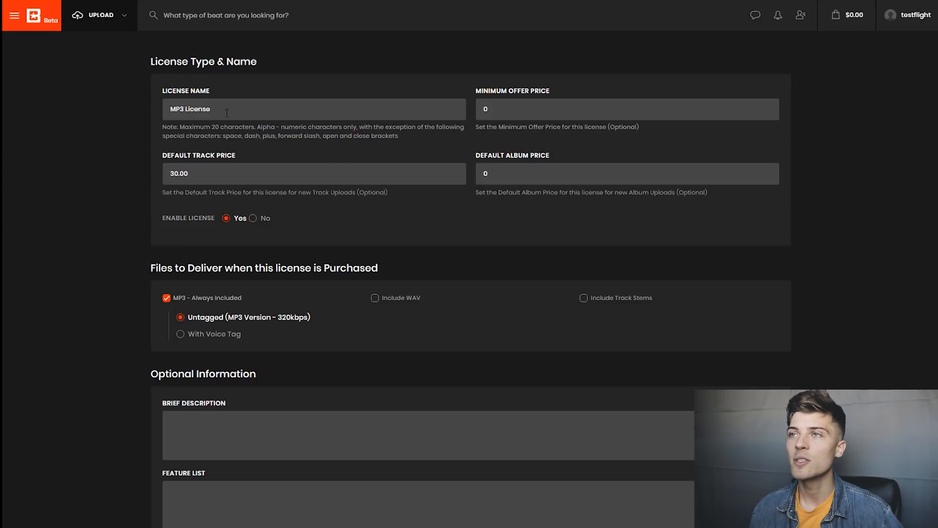
scroll(146, 200, "down", 1)
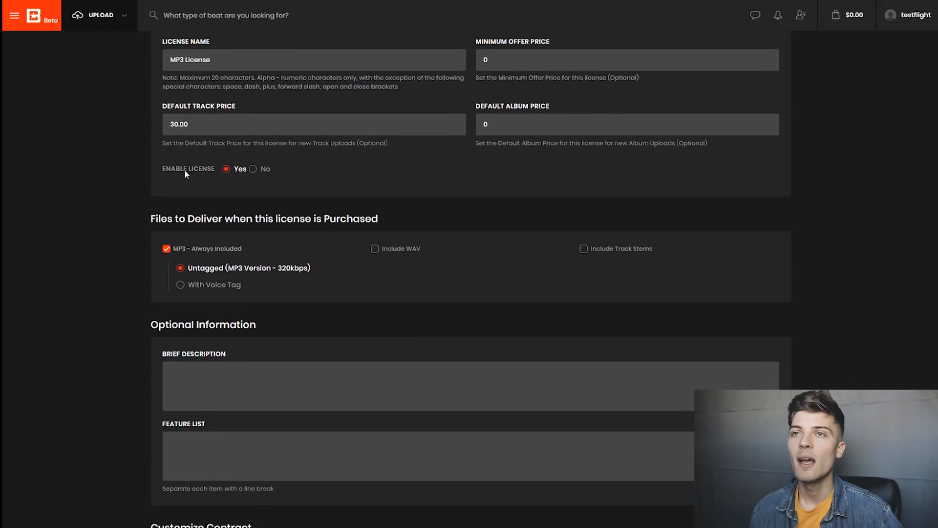
scroll(123, 176, "down", 1)
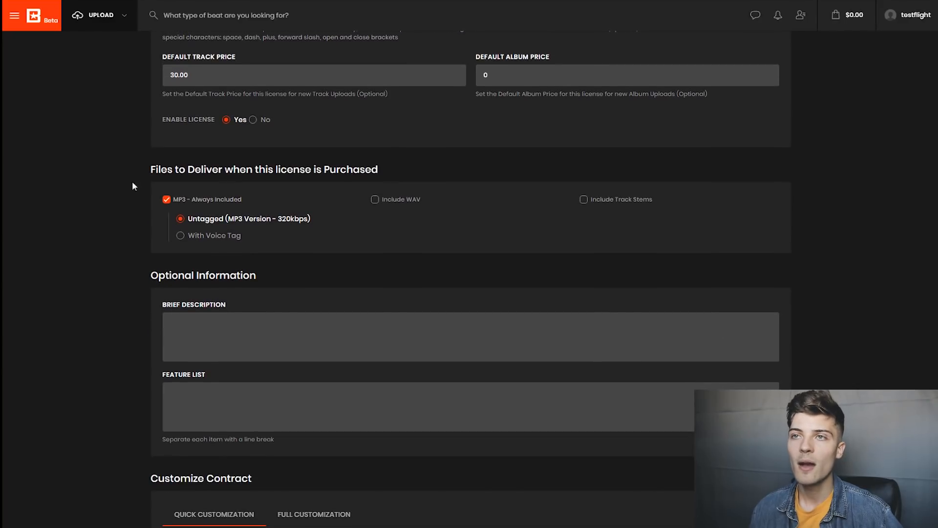
left_click_drag(220, 170, 324, 169)
left_click(160, 170)
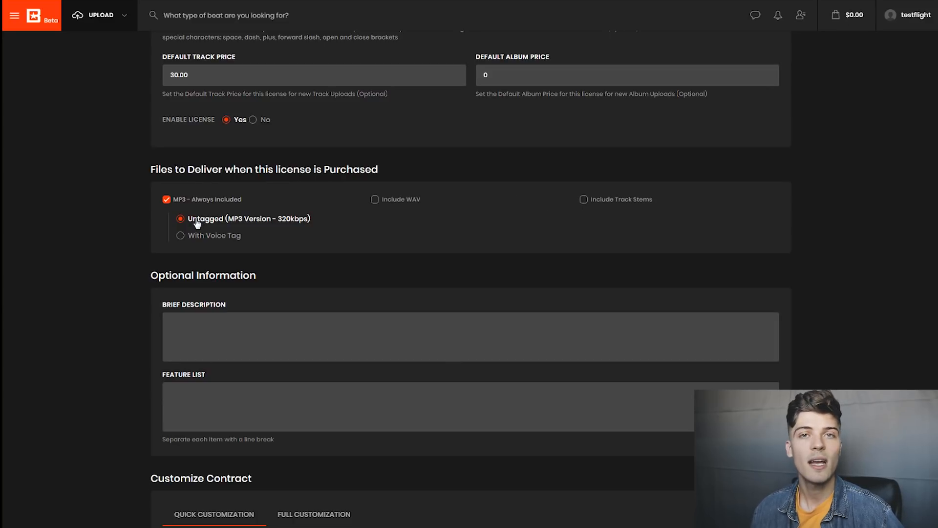
Enter the brief description "This is a untagged mp3 license." for the license.
scroll(145, 245, "down", 2)
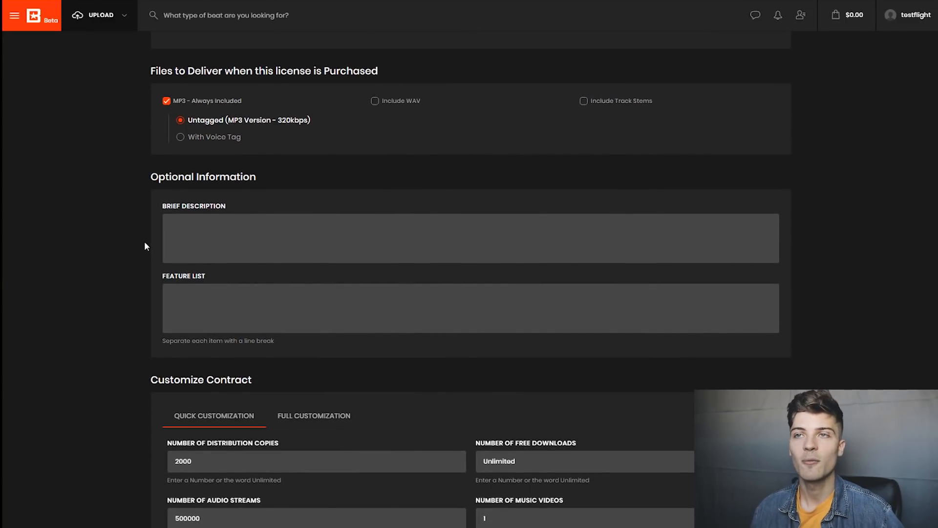
left_click(191, 230)
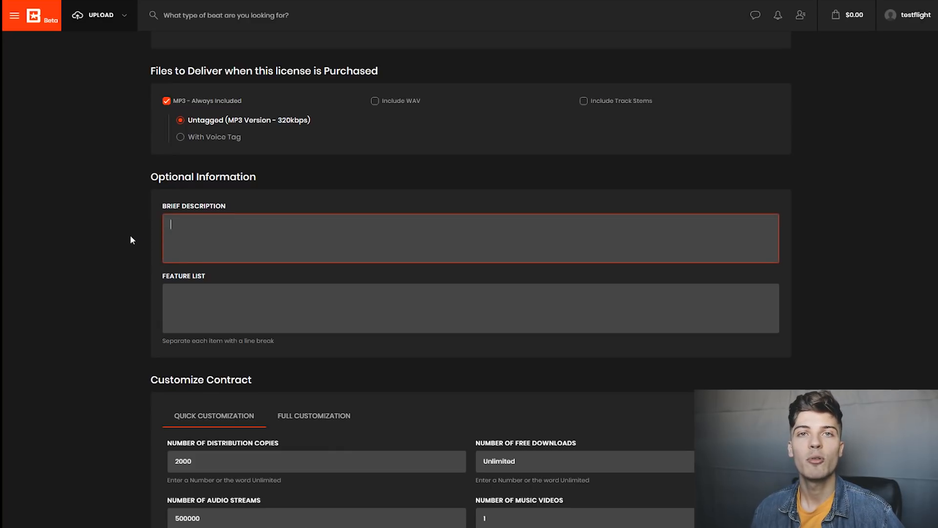
type("This is a ")
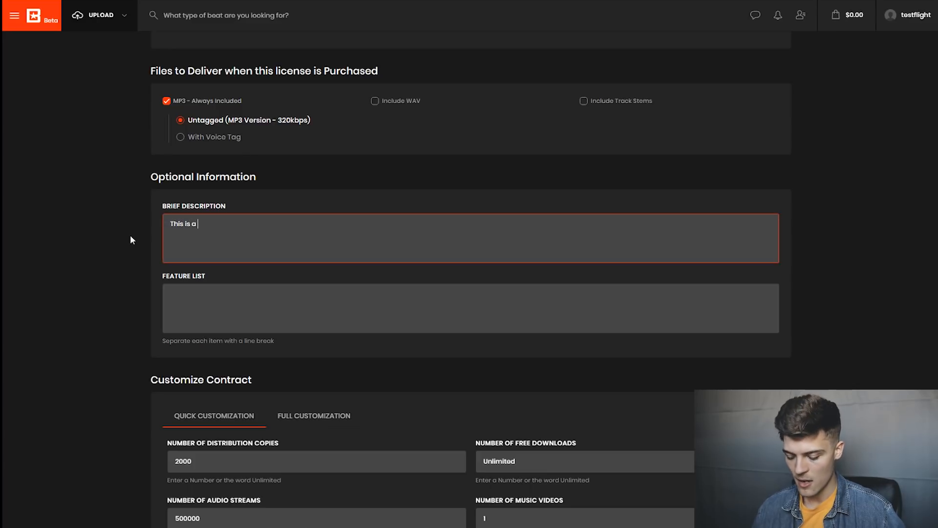
type("untagged m")
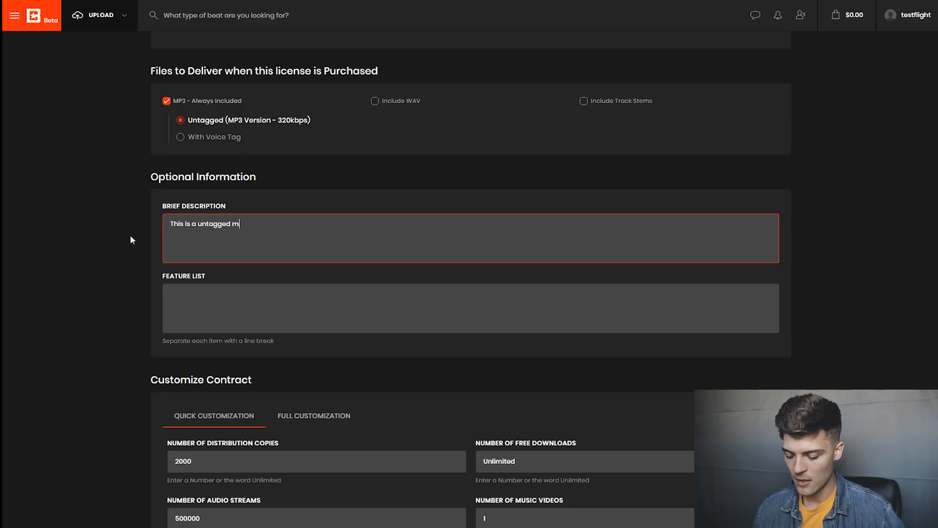
type("p3 licen")
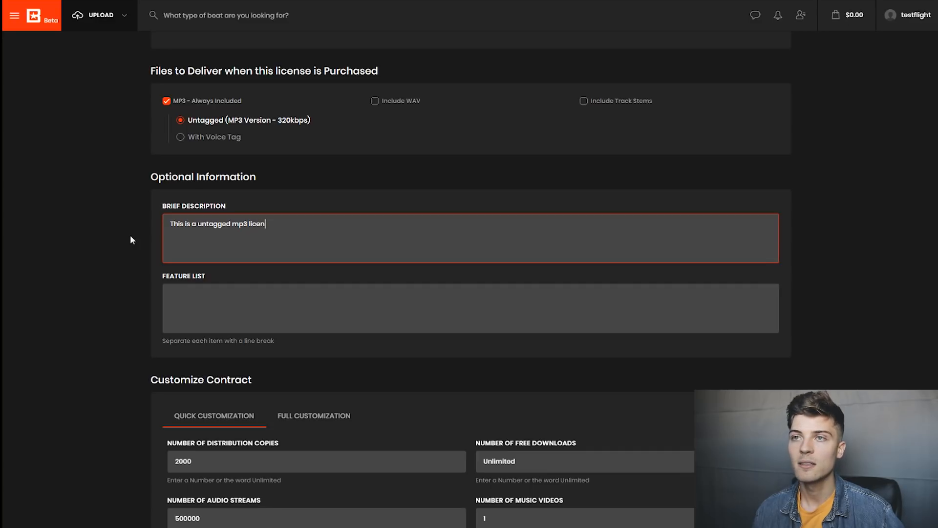
type("se.")
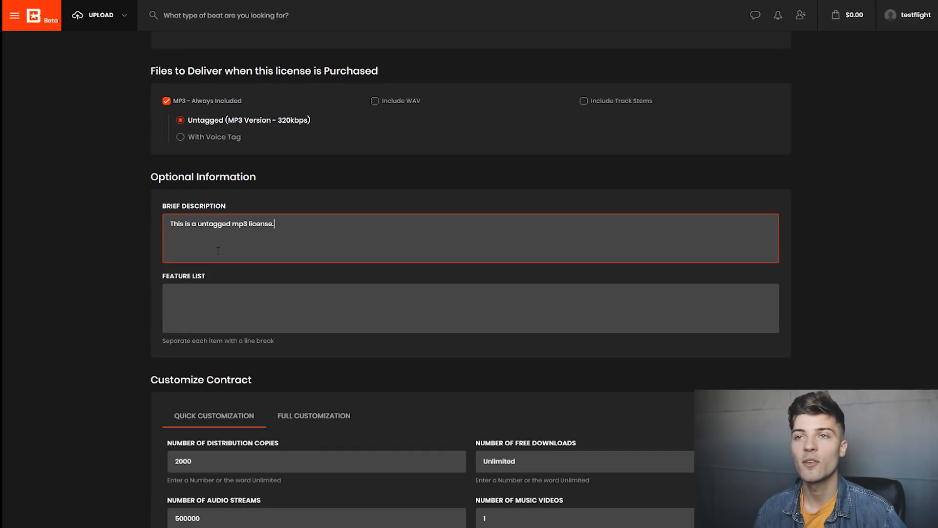
scroll(218, 268, "down", 2)
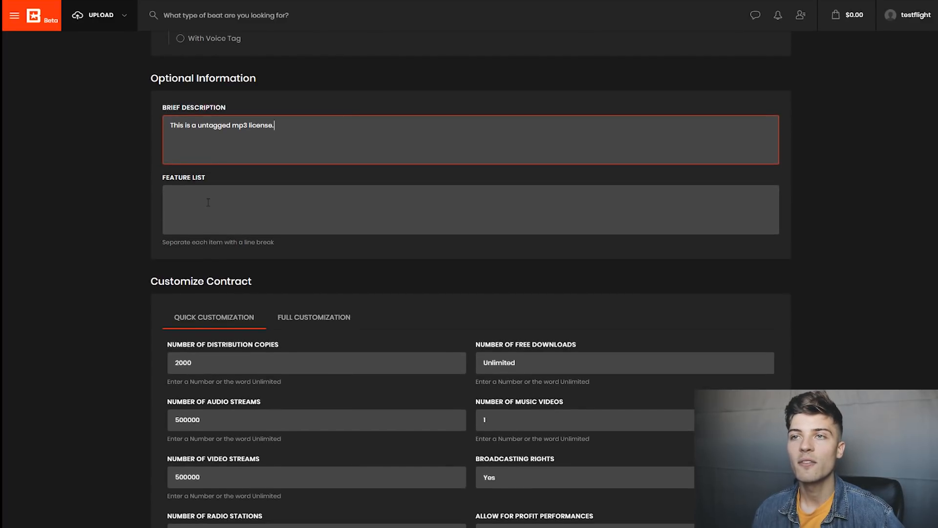
left_click(208, 201)
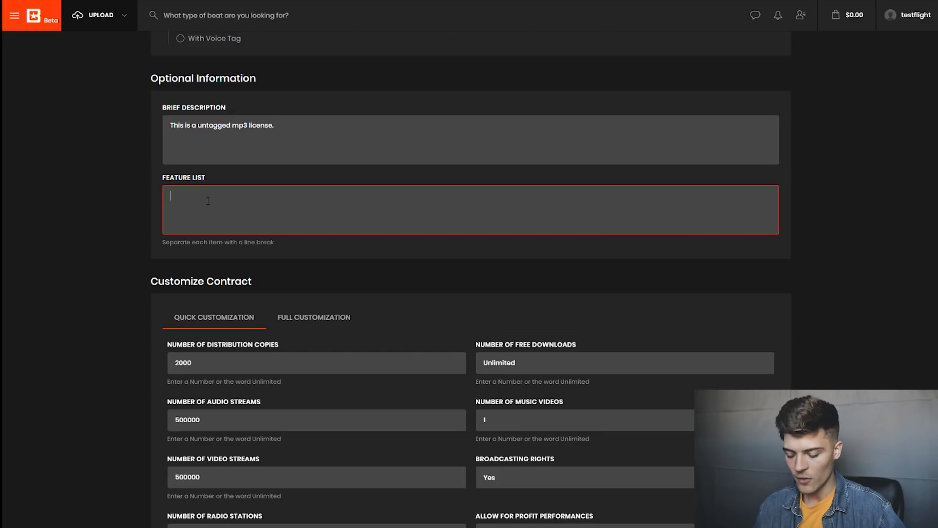
type("2,000 Stream Limit")
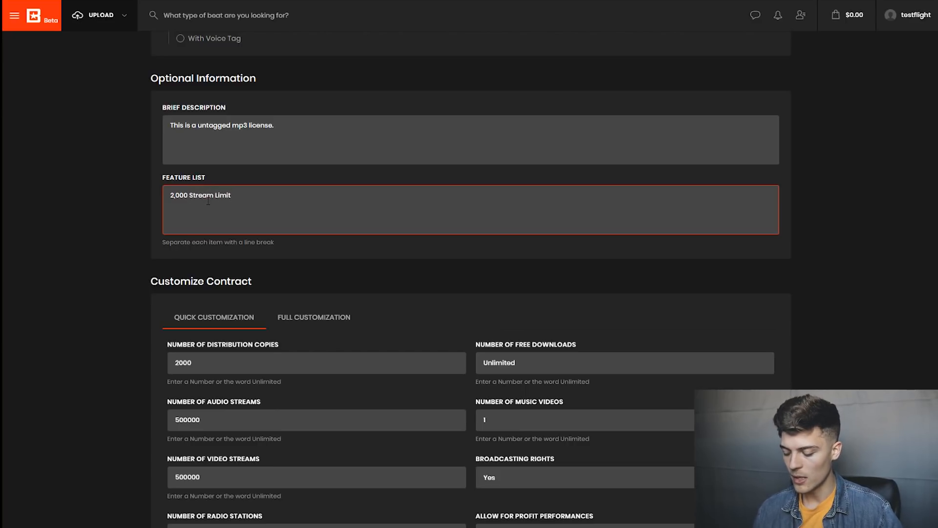
type(" |")
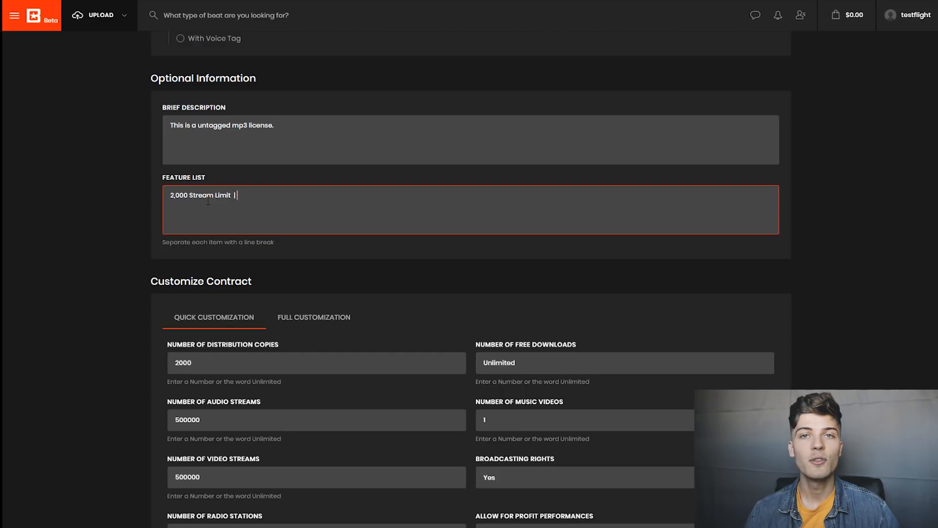
type(" Non m")
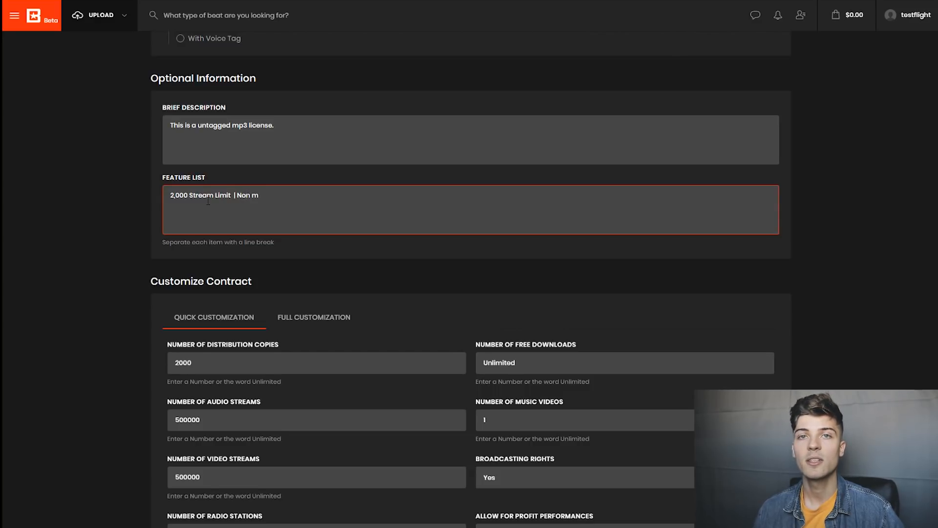
type("o")
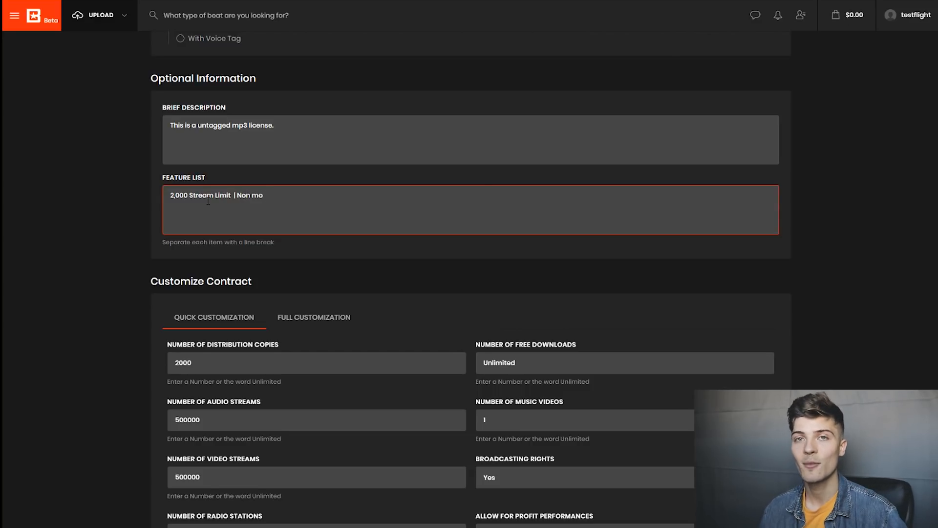
key("BackSpace")
key("BackSpace")
key("BackSpace")
key("BackSpace")
key("BackSpace")
key("BackSpace")
key("BackSpace")
key("BackSpace")
key("BackSpace")
key("BackSpace")
key("BackSpace")
key("BackSpace")
key("BackSpace")
key("BackSpace")
key("BackSpace")
key("BackSpace")
key("BackSpace")
key("BackSpace")
key("BackSpace")
key("BackSpace")
key("BackSpace")
key("BackSpace")
key("BackSpace")
key("BackSpace")
key("BackSpace")
key("BackSpace")
key("BackSpace")
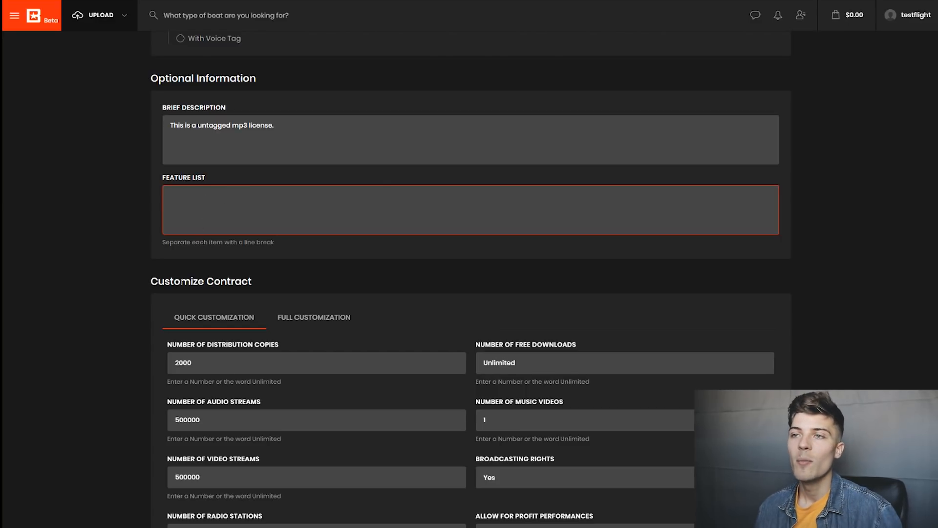
Look at the contract's full customization option and return to quick customization.
scroll(253, 361, "down", 1)
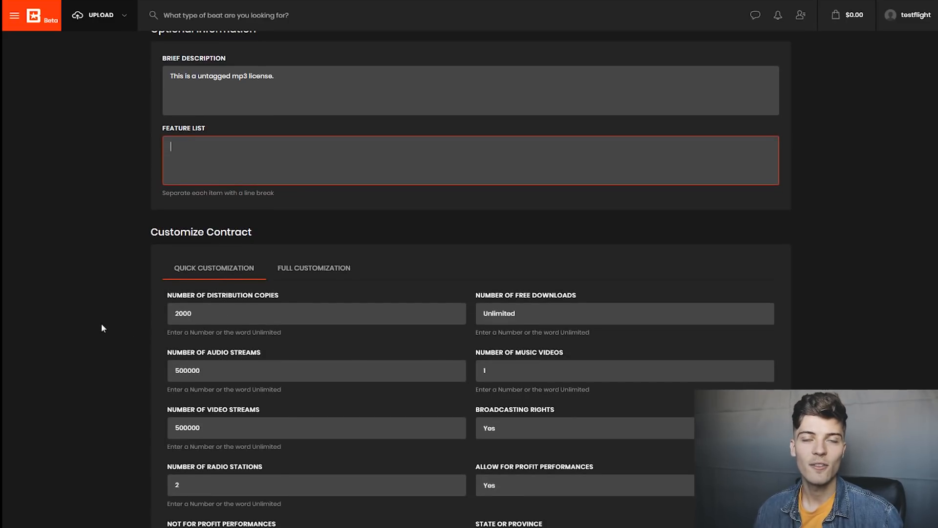
left_click(83, 236)
scroll(83, 237, "down", 2)
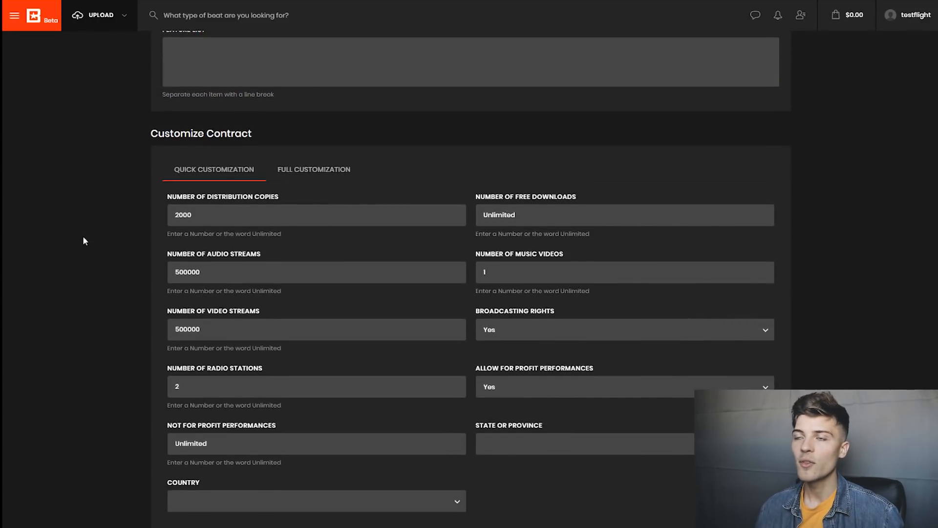
scroll(83, 236, "down", 1)
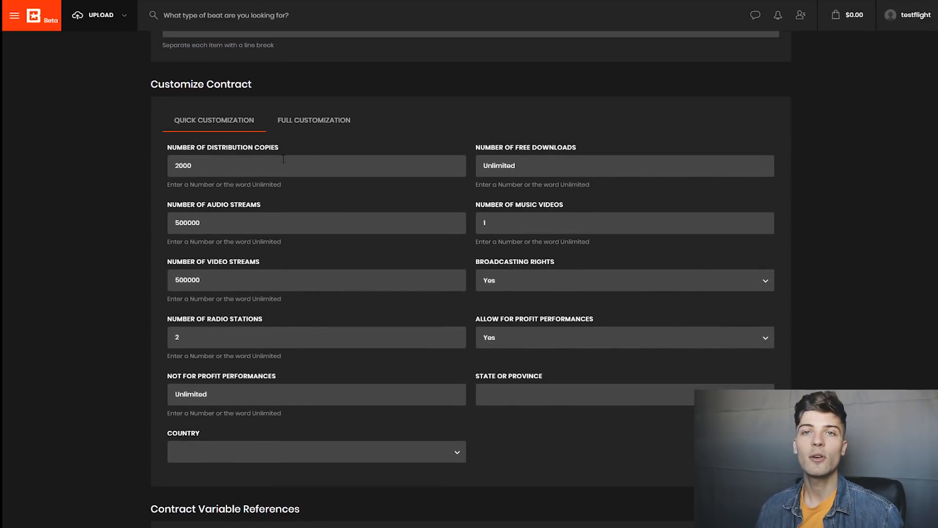
left_click(316, 121)
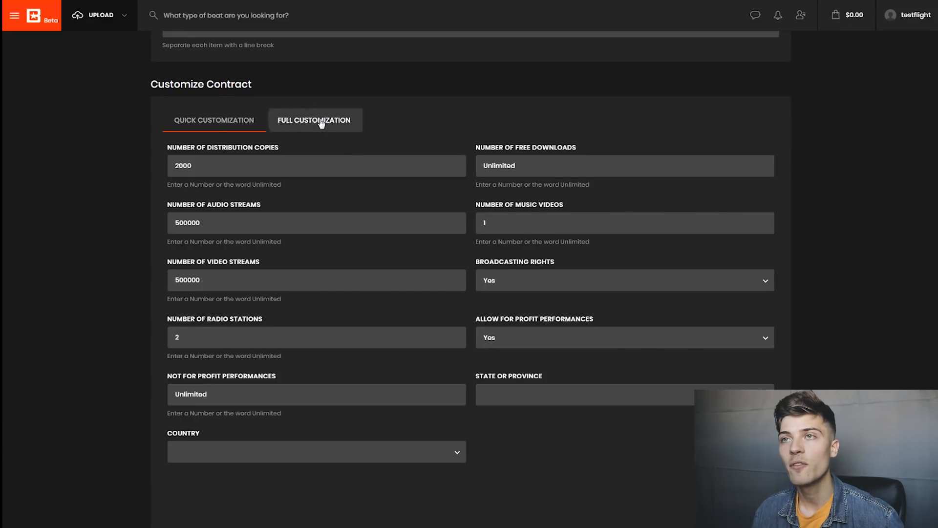
left_click(165, 122)
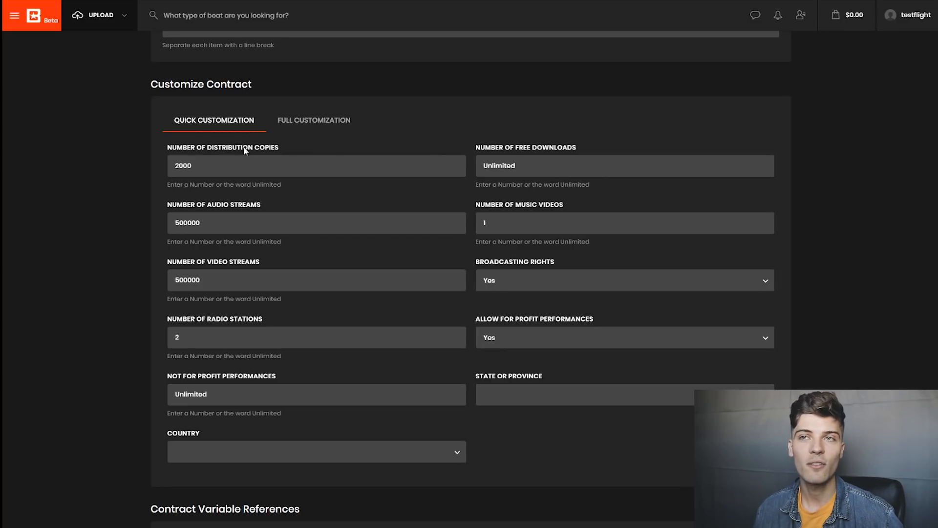
Try 1000 as the number of distribution copies and restore it to 2000.
key("Tab")
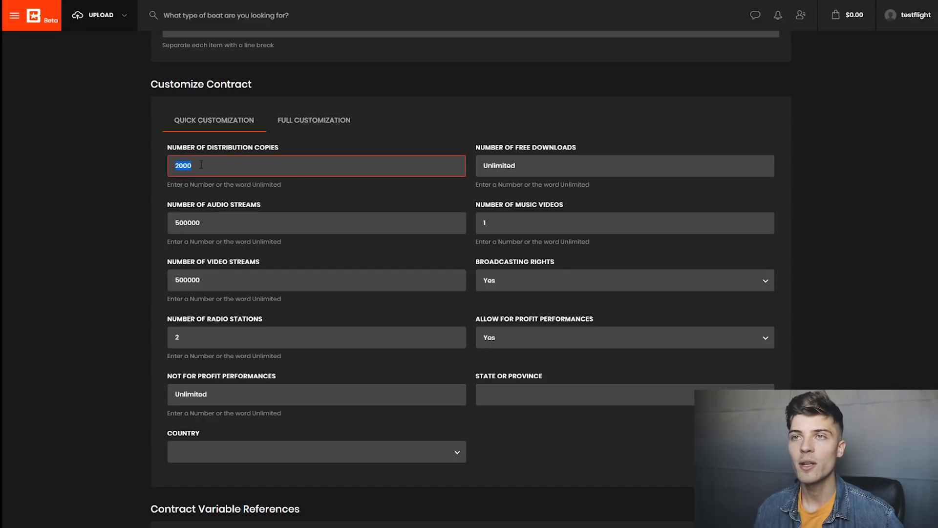
type("1000")
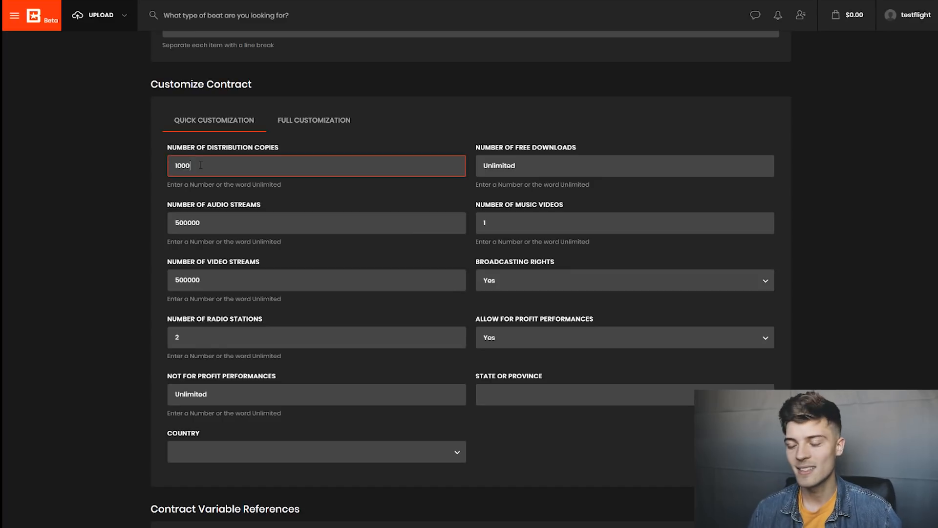
key("BackSpace")
key("BackSpace")
key("BackSpace")
key("BackSpace")
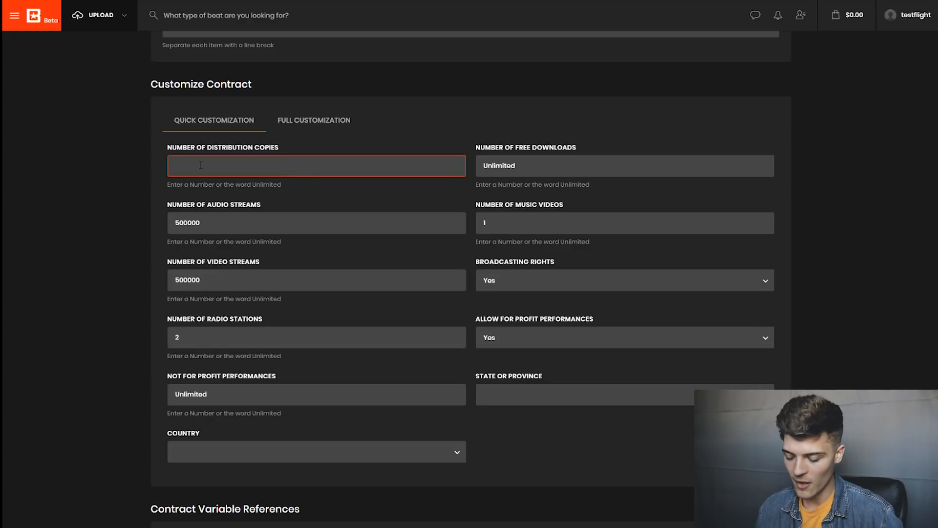
type("2000")
left_click(114, 191)
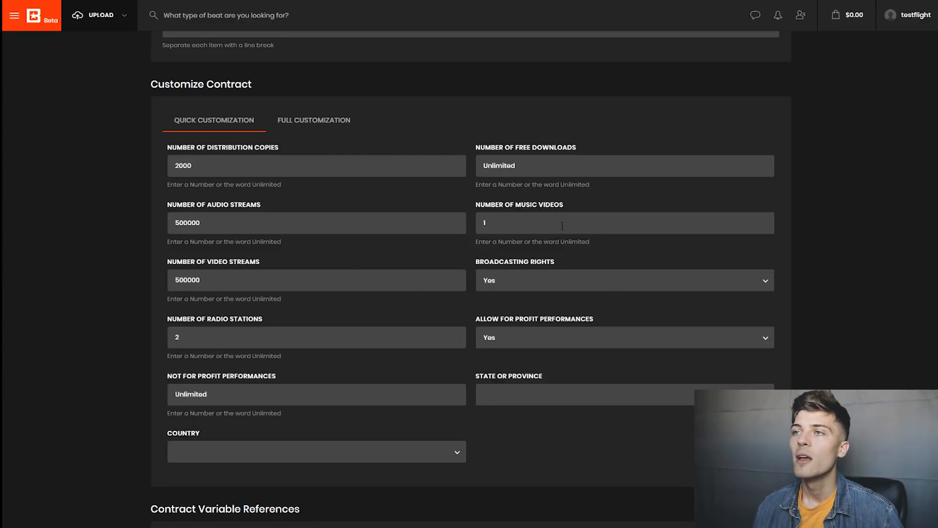
Examine the full contract template's file type and customer full name variables, and return to quick customization.
left_click(523, 223)
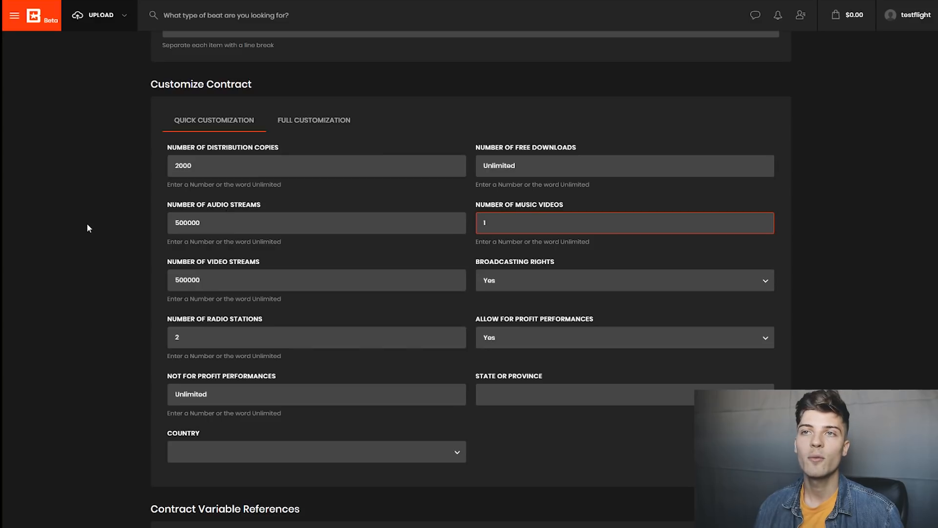
left_click(332, 120)
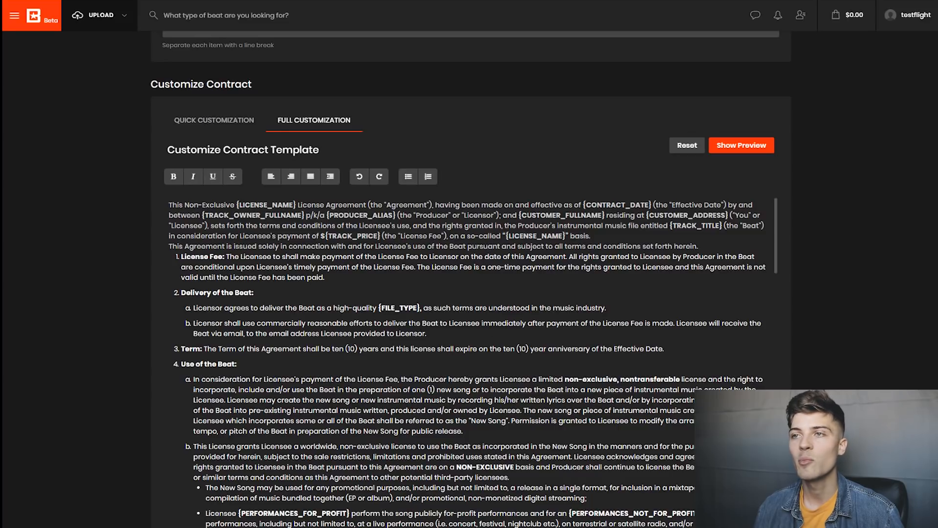
left_click_drag(377, 308, 420, 308)
left_click_drag(519, 215, 605, 215)
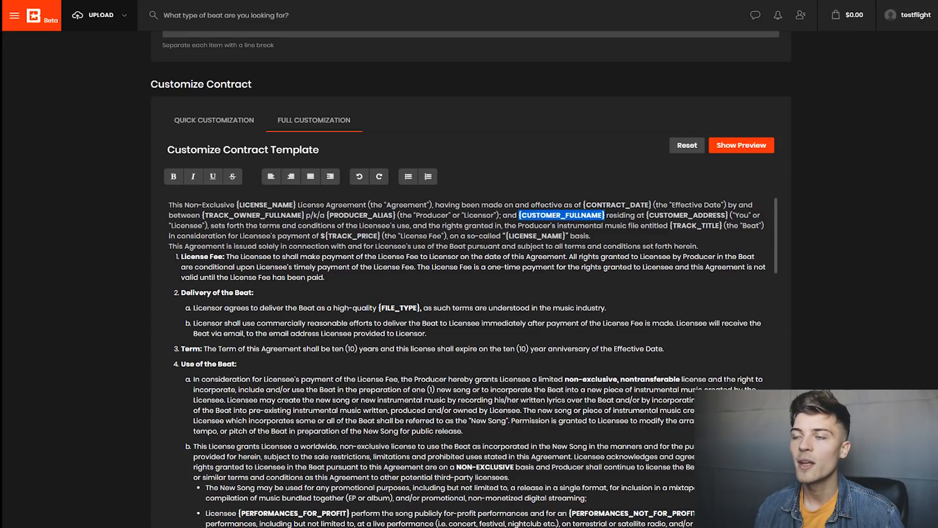
left_click(196, 122)
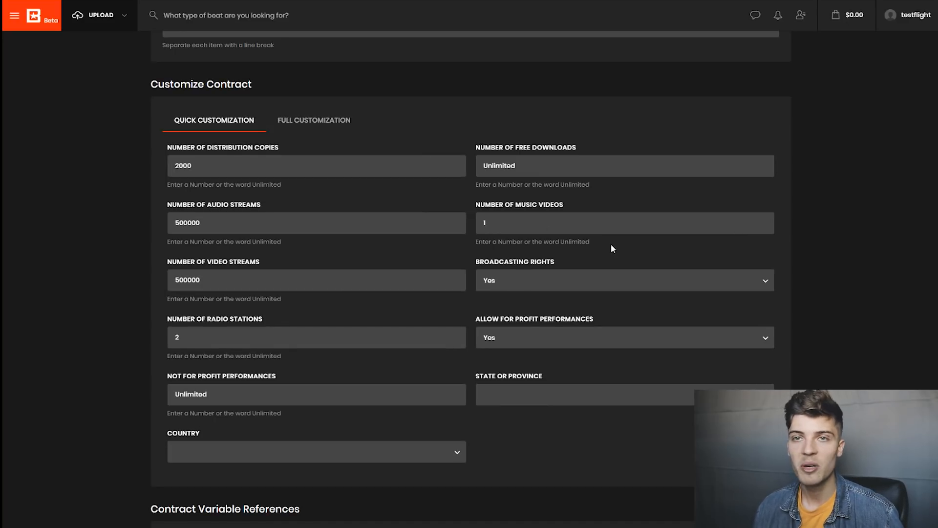
Set the contract's country to United States of America and its state or province to California.
scroll(134, 322, "down", 1)
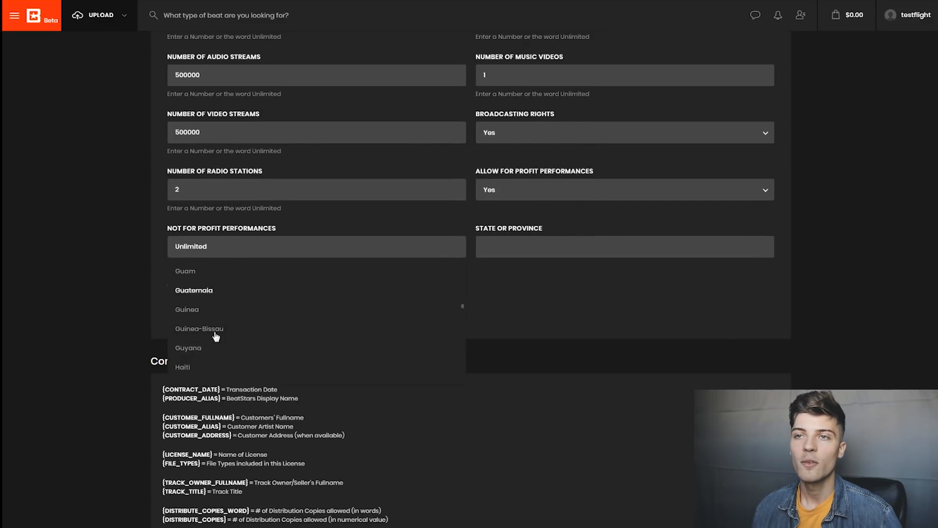
scroll(216, 336, "down", 20)
scroll(250, 331, "down", 20)
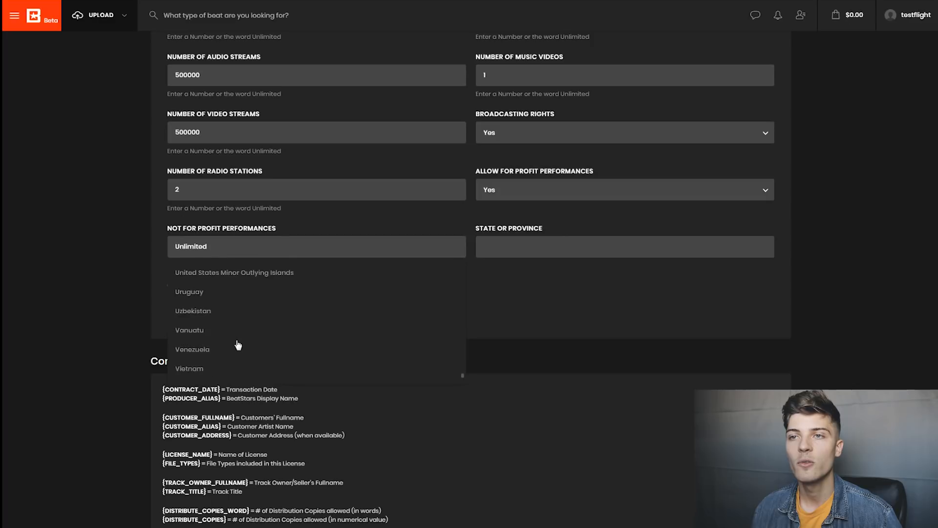
scroll(238, 345, "up", 2)
left_click(234, 296)
left_click(552, 249)
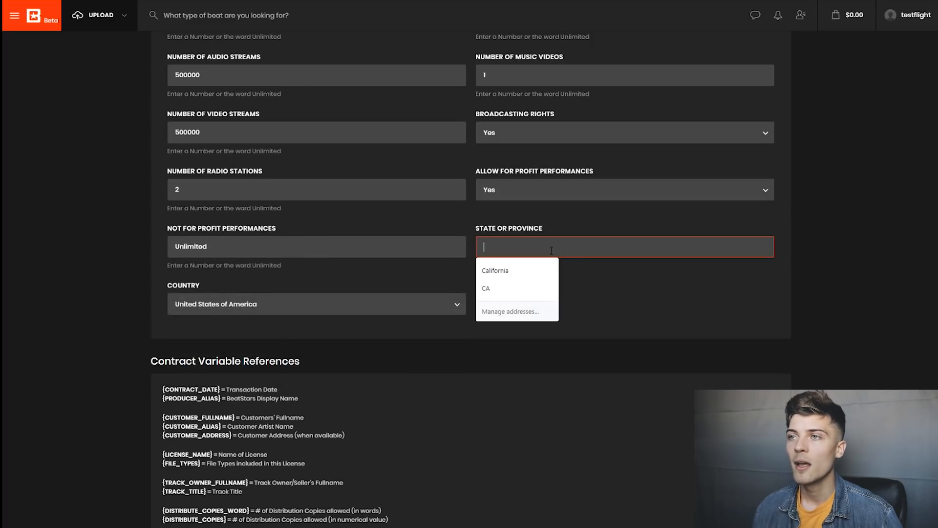
left_click(526, 270)
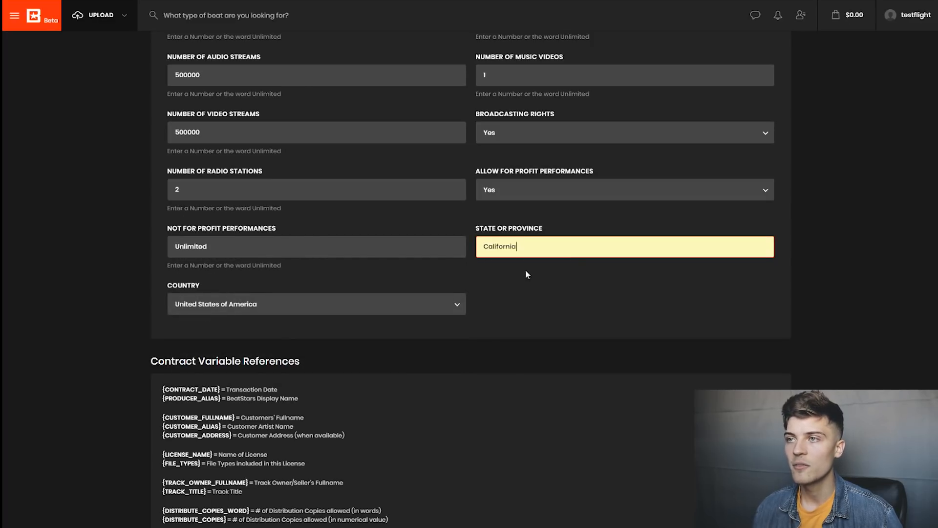
left_click(66, 266)
Save the MP3 License changes and return to the Licenses & Contracts list.
scroll(67, 271, "down", 3)
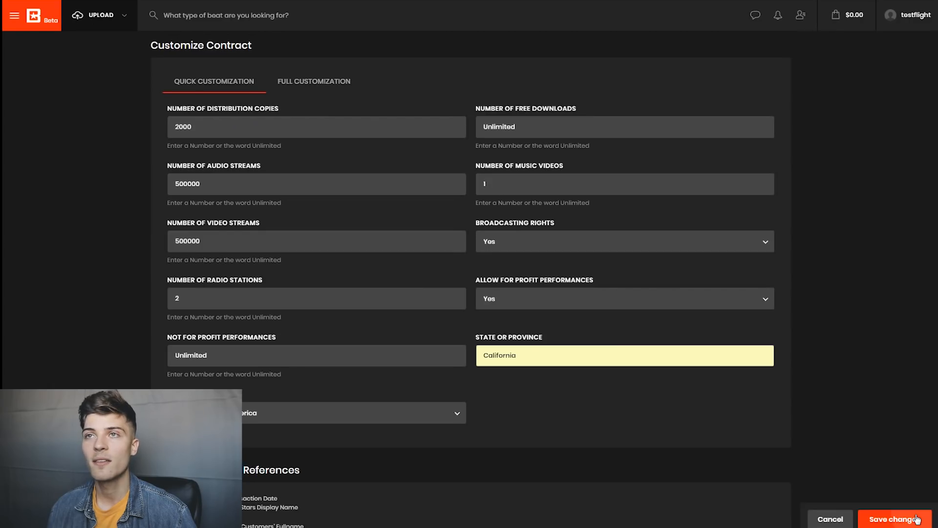
left_click(917, 519)
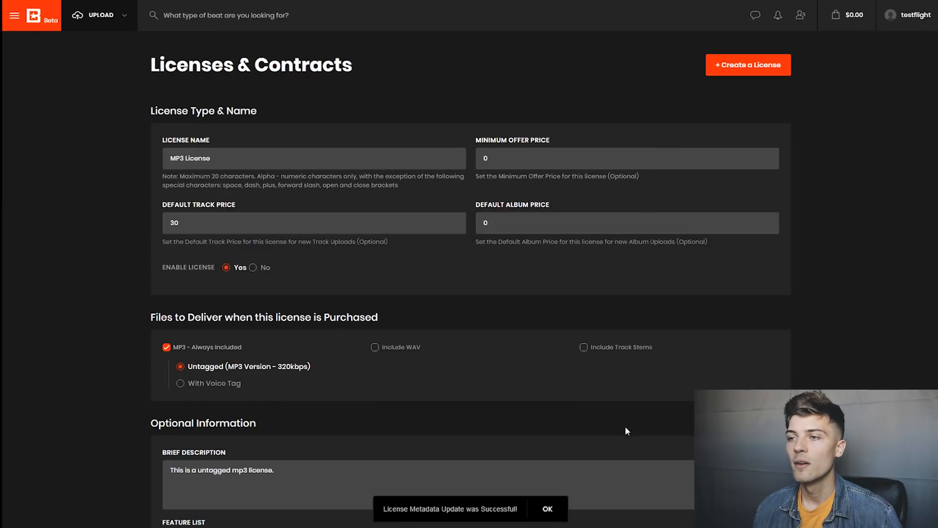
left_click(547, 509)
left_click(14, 15)
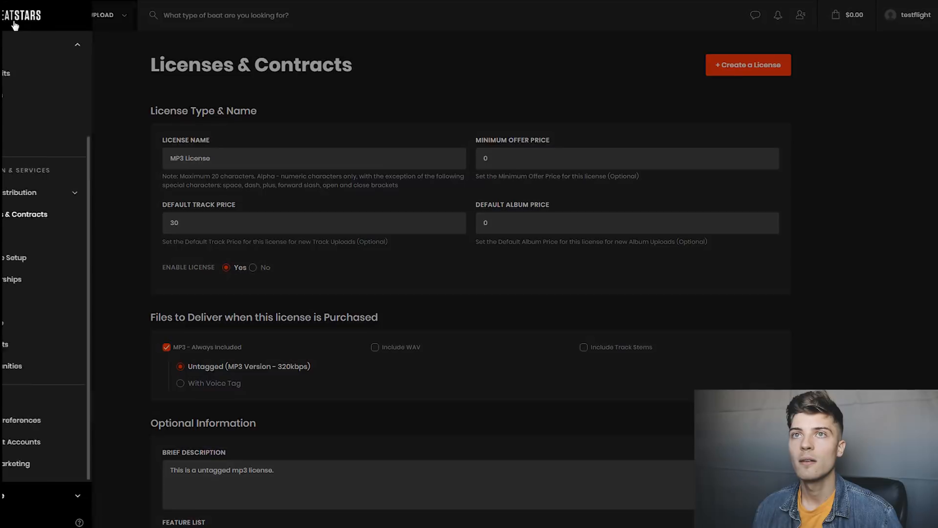
left_click(77, 219)
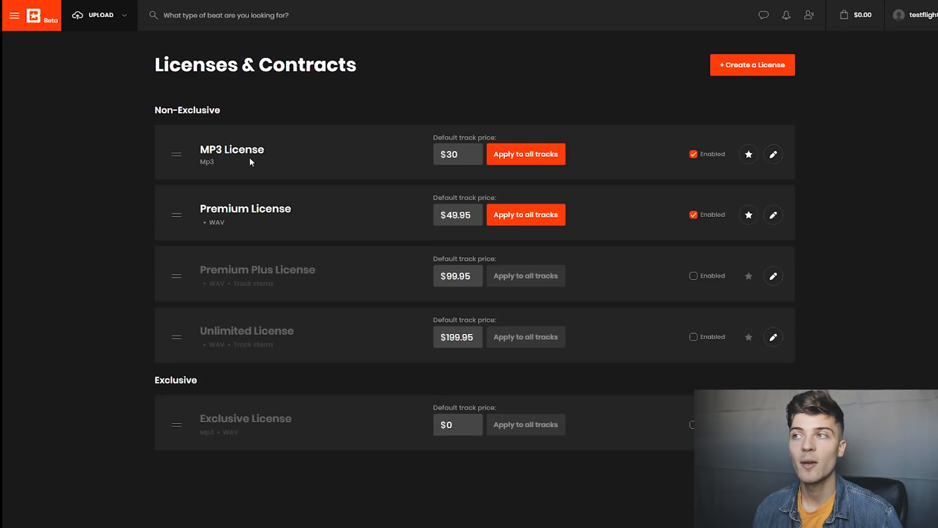
Try marking the MP3 License and the Premium License as featured, removing the mark from each again.
left_click(749, 154)
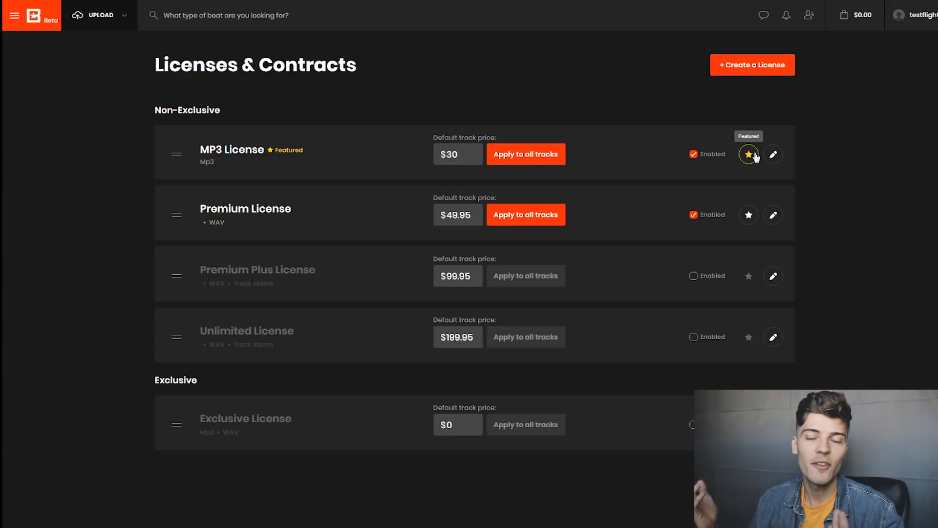
left_click(749, 155)
left_click(750, 215)
left_click(750, 215)
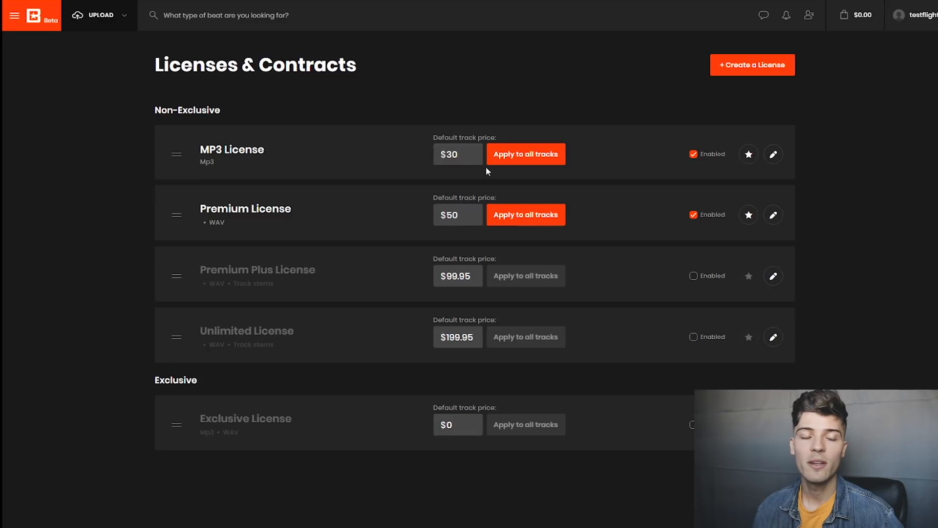
Apply the MP3 License's $30 default track price to all tracks.
left_click(521, 157)
left_click(588, 303)
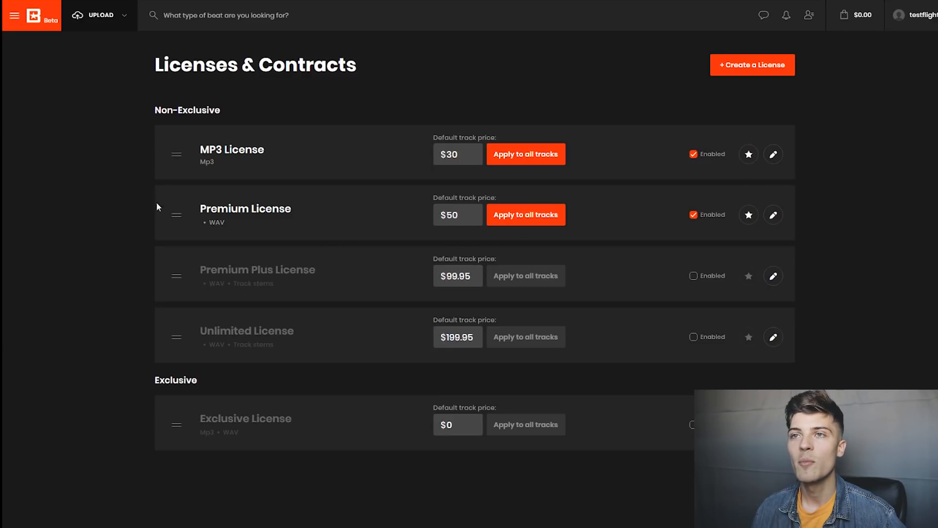
Open the Premium License for editing, rename it Premium WAV License and set its default track price to 50.00.
left_click(776, 220)
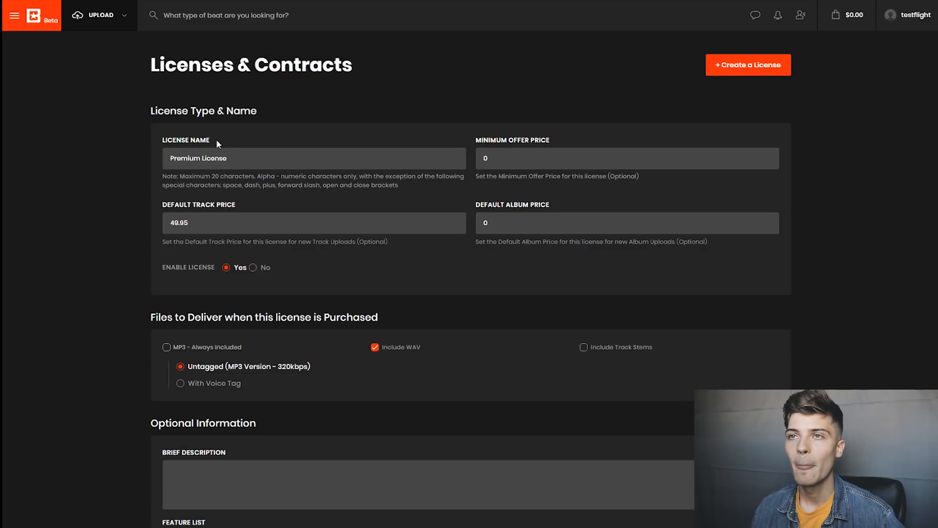
left_click_drag(239, 157, 51, 161)
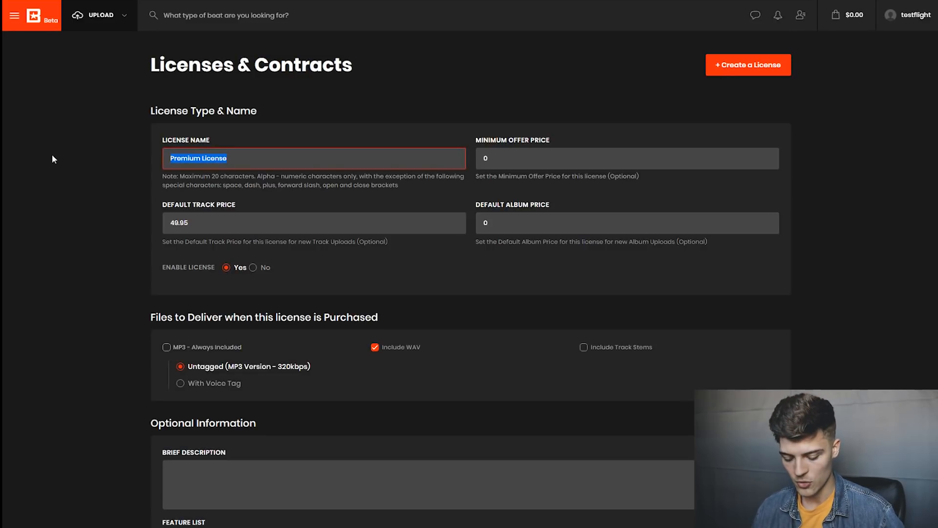
type("Premium WAV License")
key("Tab")
type("50.00")
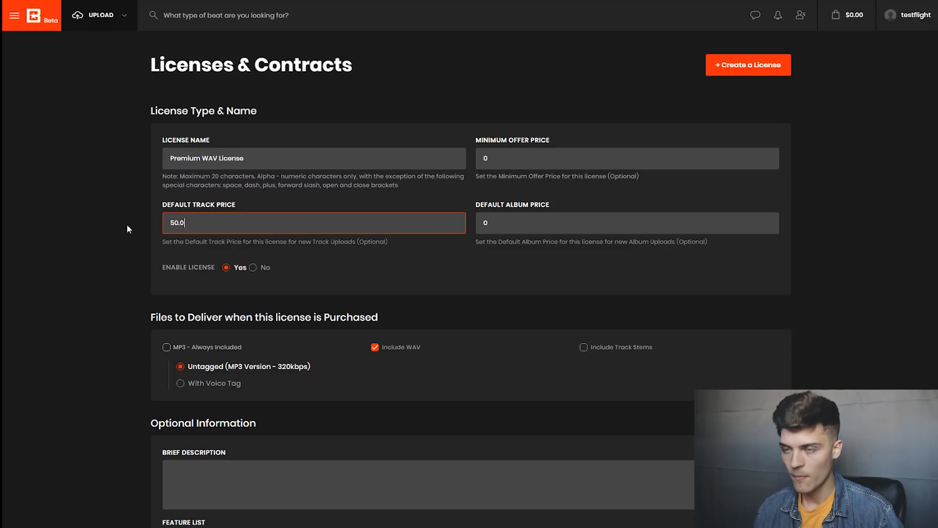
left_click(99, 231)
Leave the brief description and feature list empty and set the number of distribution copies to 5000.
scroll(122, 267, "down", 1)
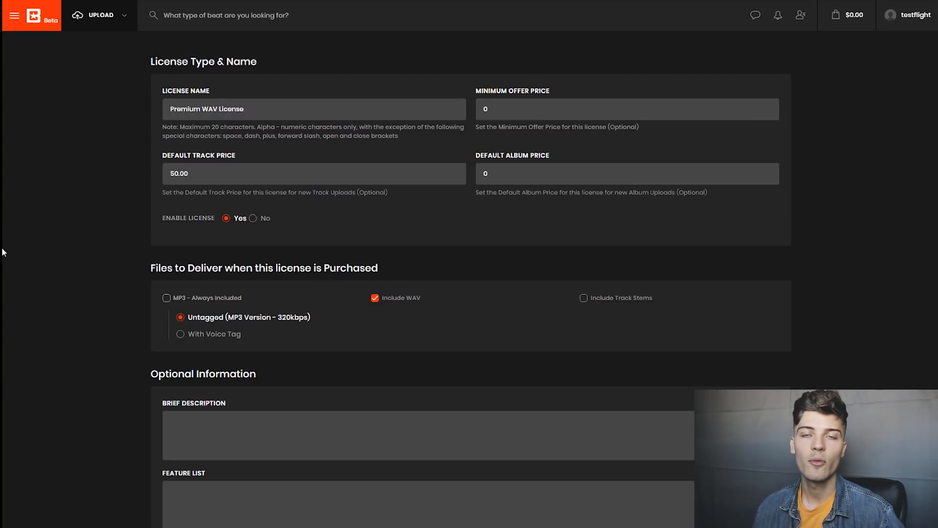
scroll(5, 254, "down", 5)
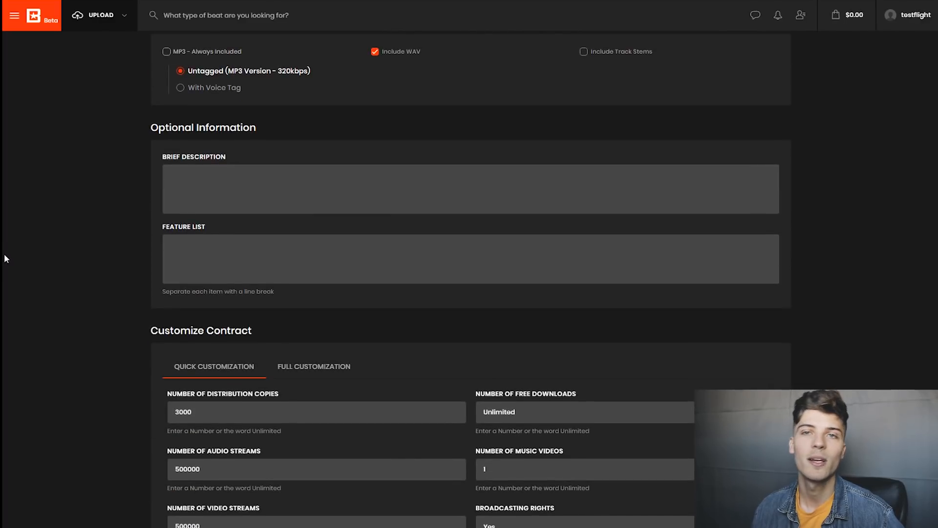
left_click(223, 173)
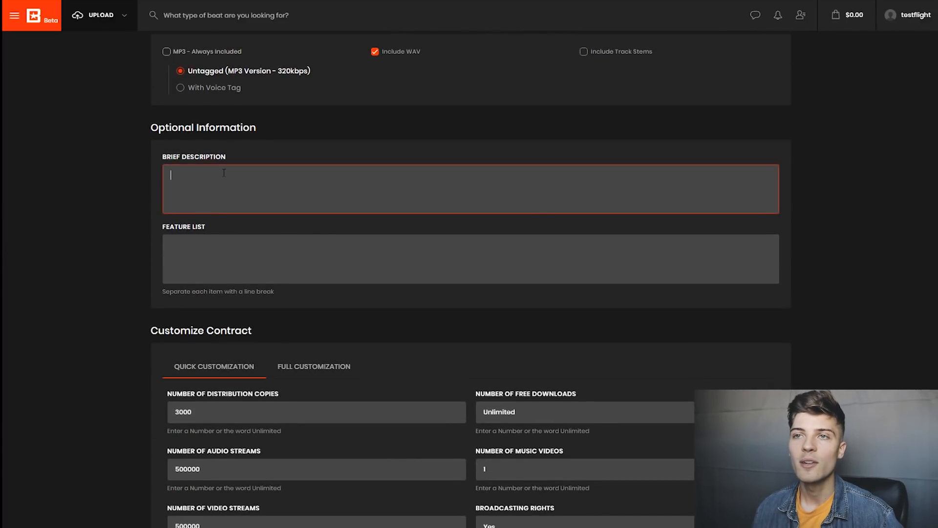
left_click(211, 256)
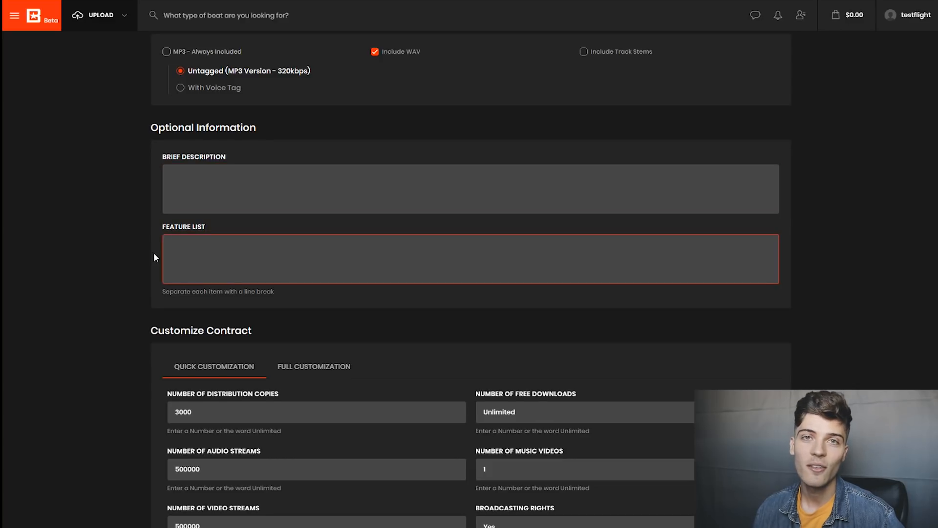
scroll(154, 252, "down", 3)
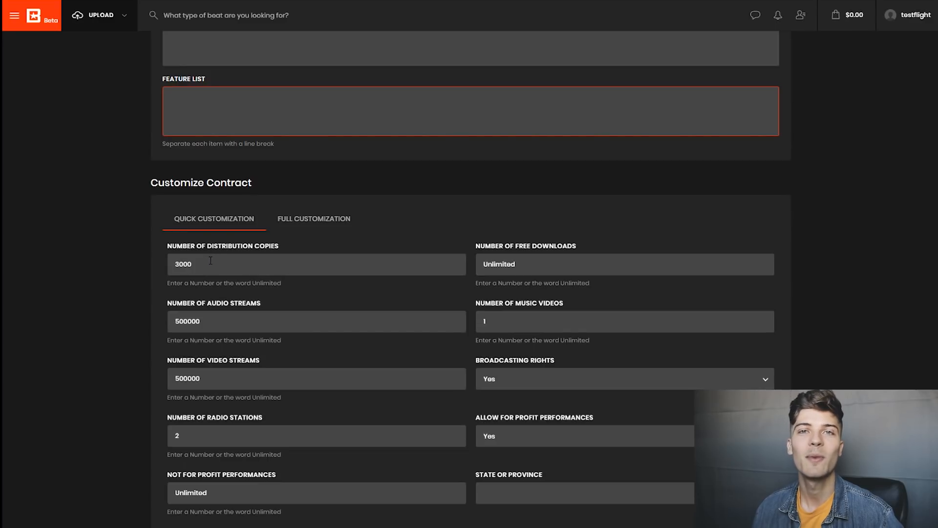
left_click(220, 260)
left_click_drag(220, 260, 142, 257)
type("5000")
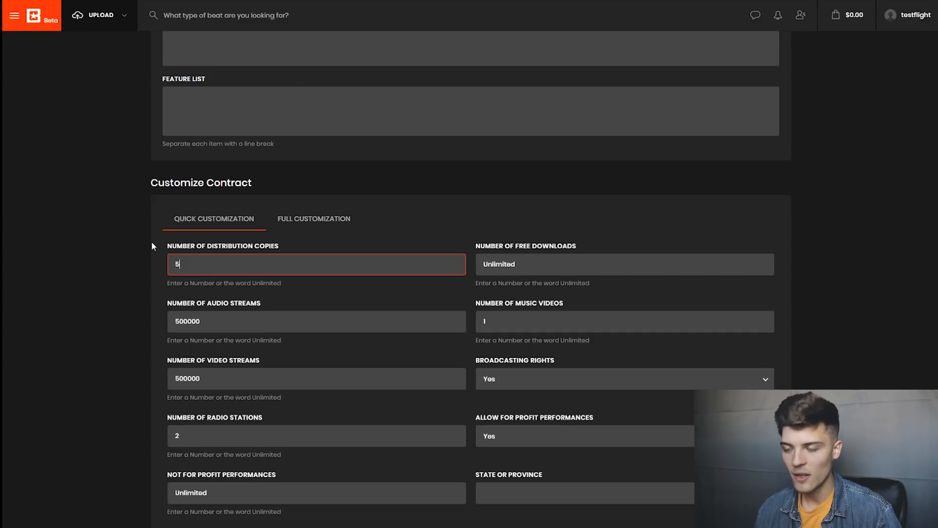
Set the number of audio streams to 700000.
left_click(182, 321)
key("BackSpace")
type("7")
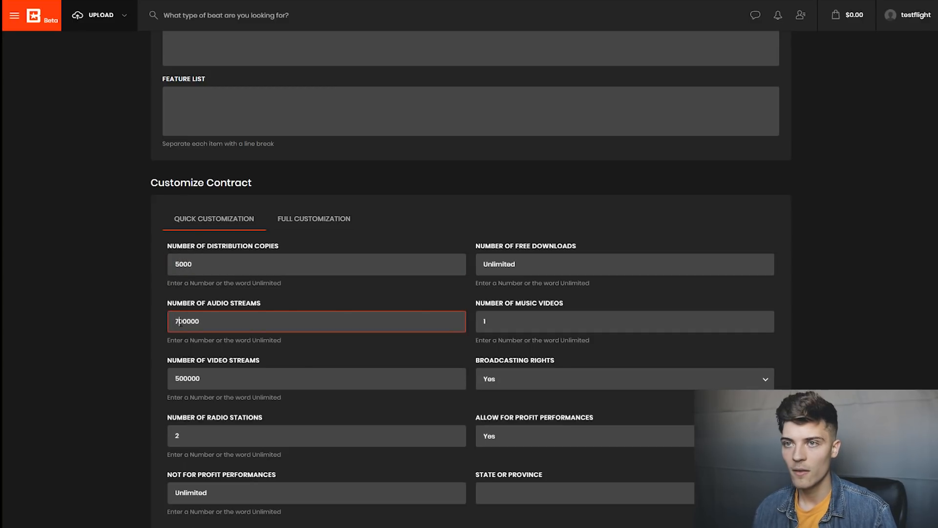
Try 75000 as the number of audio streams and restore it to 700000.
left_click_drag(246, 323, 11, 307)
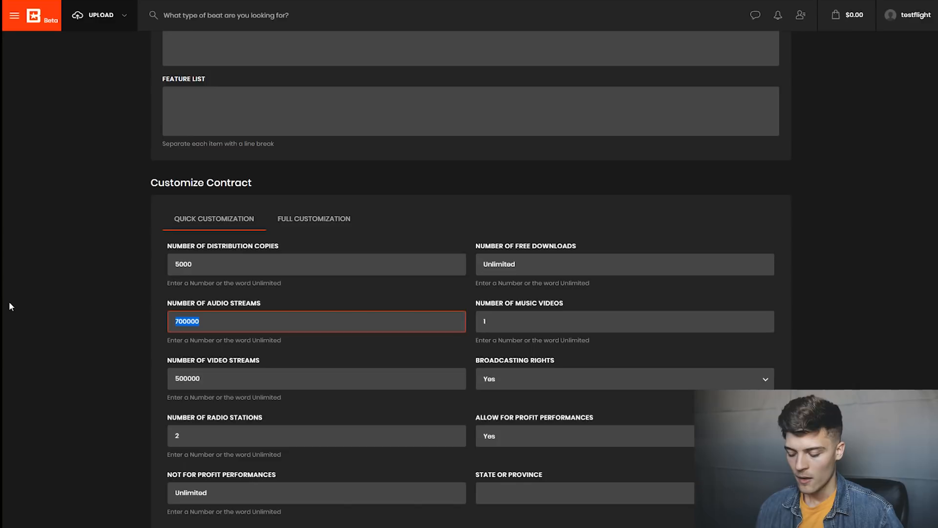
type("75000")
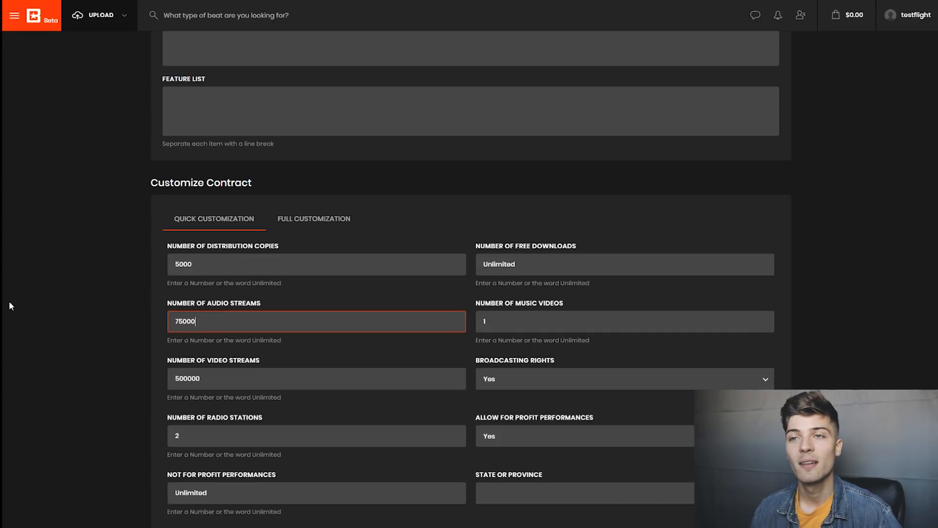
key("ctrl+a")
type("700000")
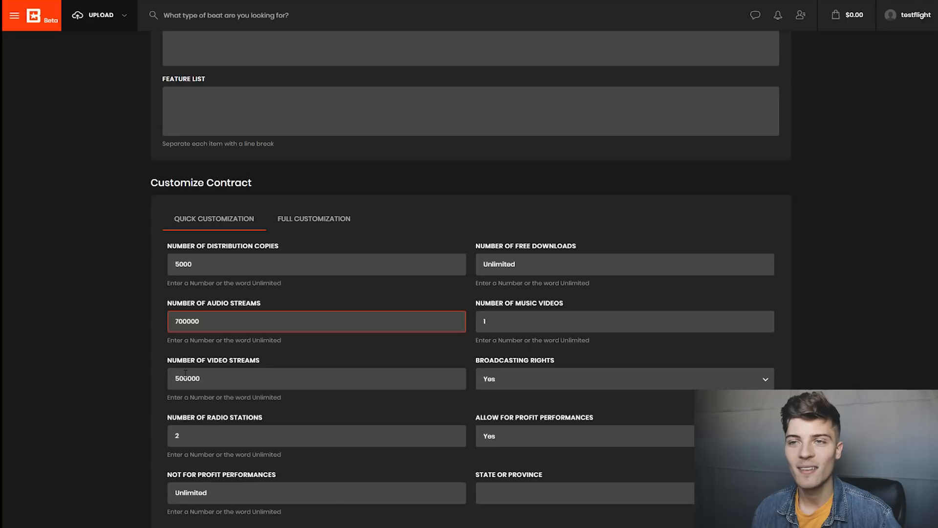
Set the number of video streams to 700000.
left_click_drag(181, 377, 163, 382)
type("7")
left_click(145, 374)
Set the country in the Premium WAV License contract to United States of America.
scroll(578, 390, "down", 1)
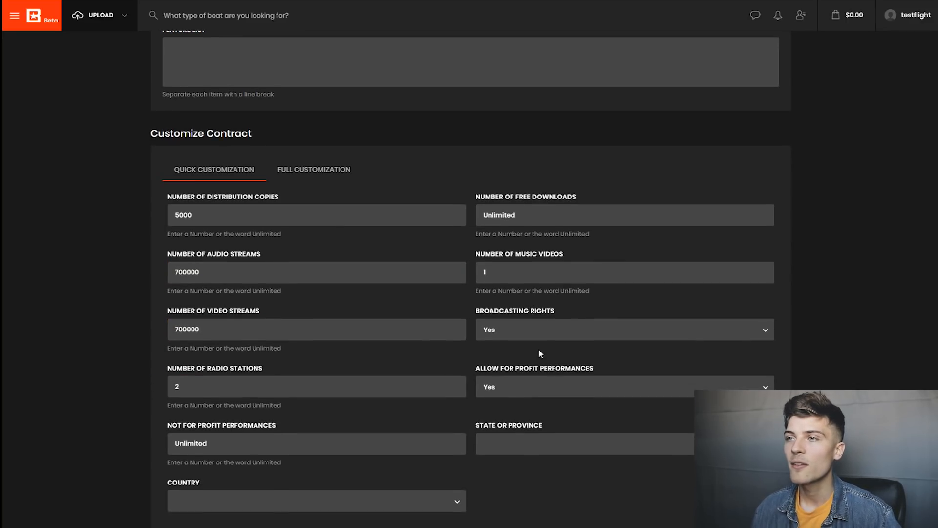
scroll(538, 274, "down", 1)
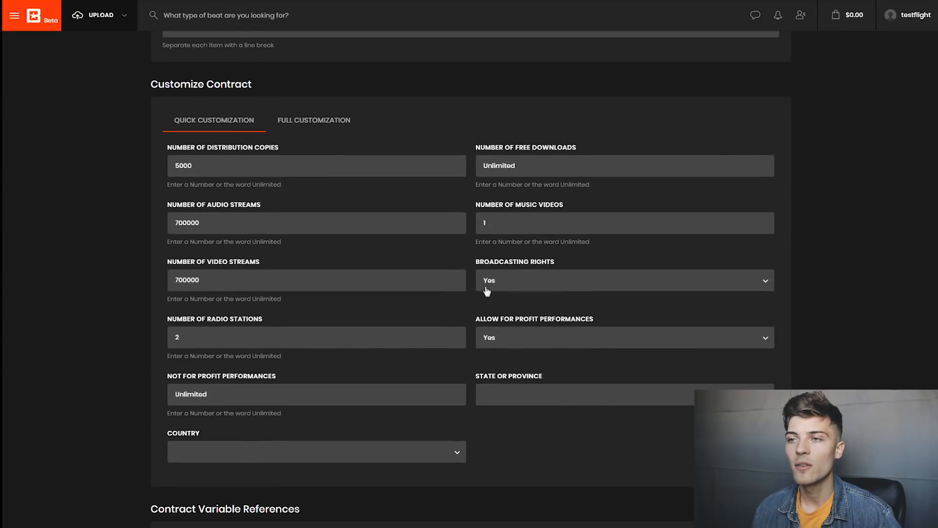
left_click(226, 450)
scroll(289, 409, "down", 20)
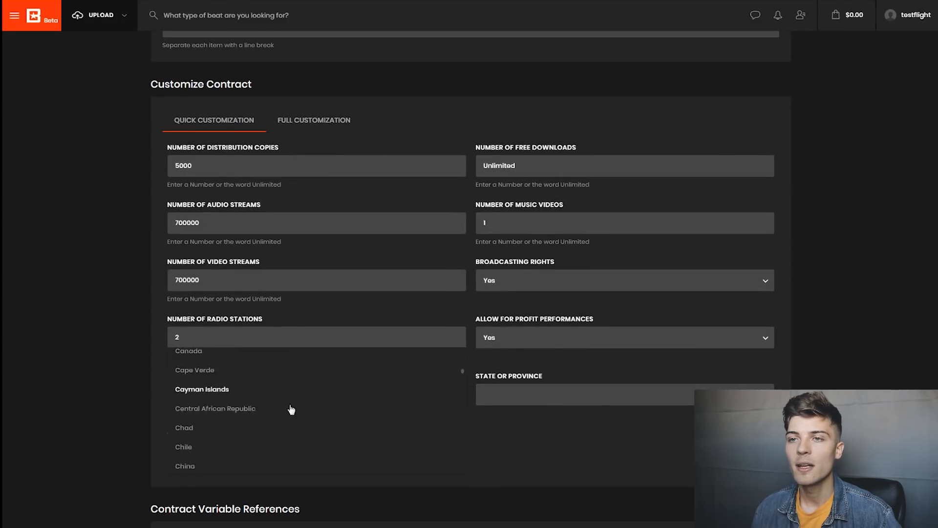
scroll(289, 412, "down", 20)
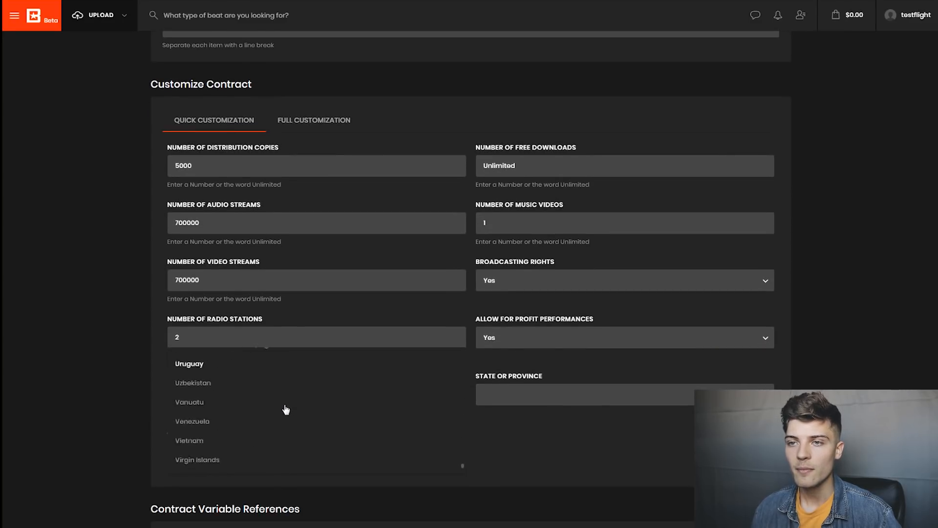
scroll(266, 427, "up", 3)
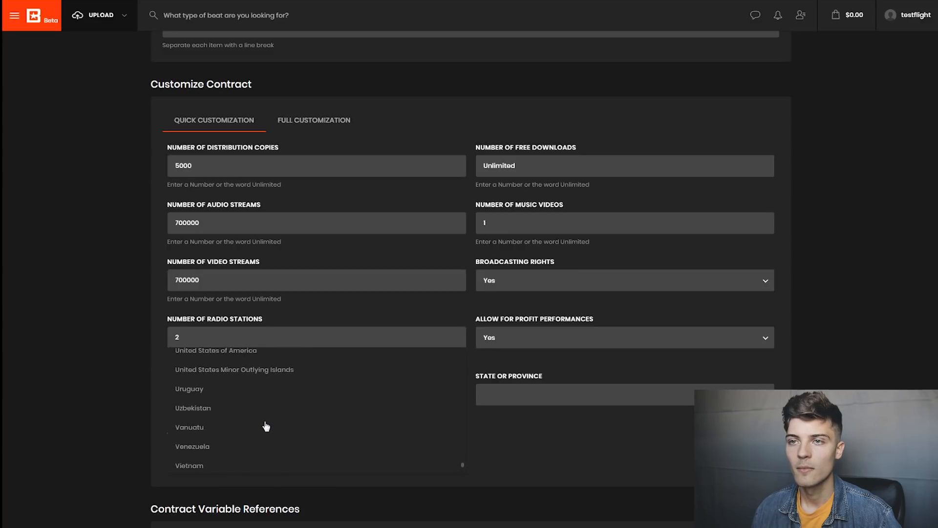
left_click(245, 400)
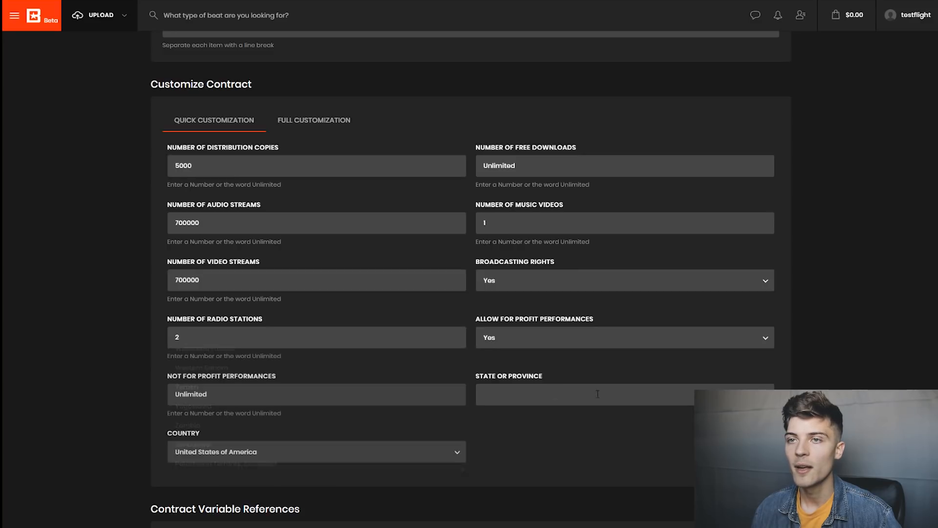
Set the contract's state or province to California and save the Premium WAV License.
left_click(505, 394)
left_click(498, 419)
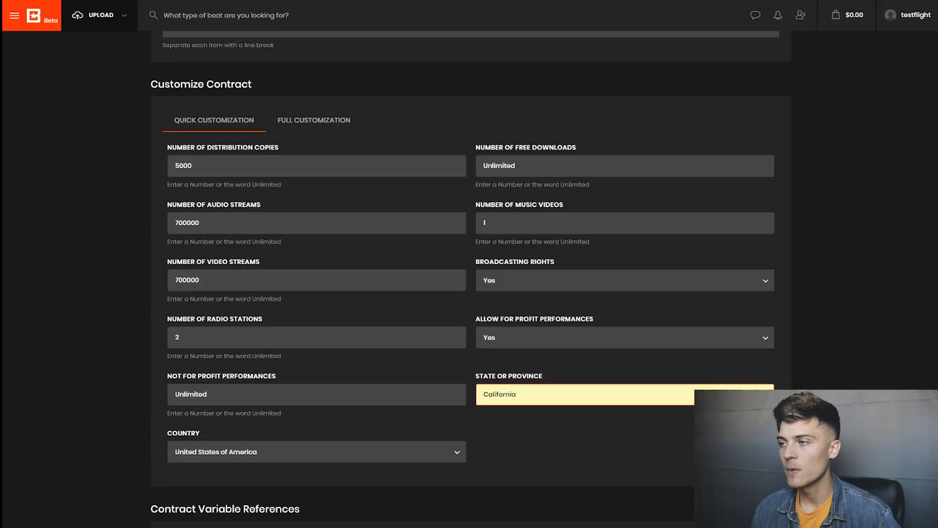
key("Return")
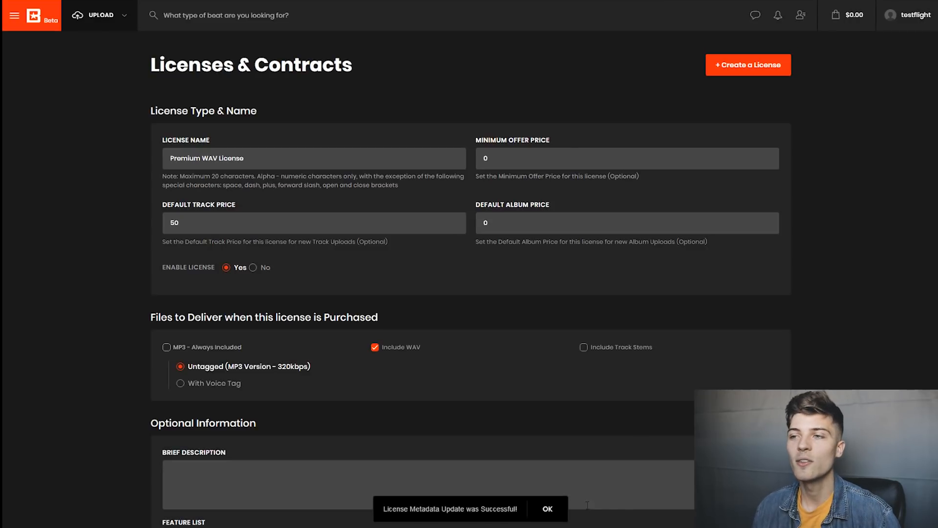
left_click(548, 511)
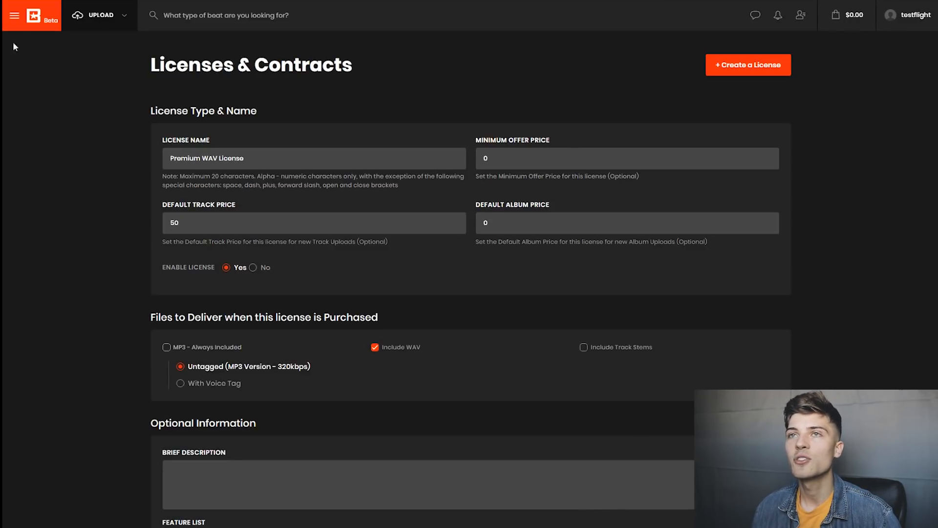
Return to the licenses overview and try to apply the Premium WAV License's default price to all tracks.
left_click(14, 15)
left_click(61, 215)
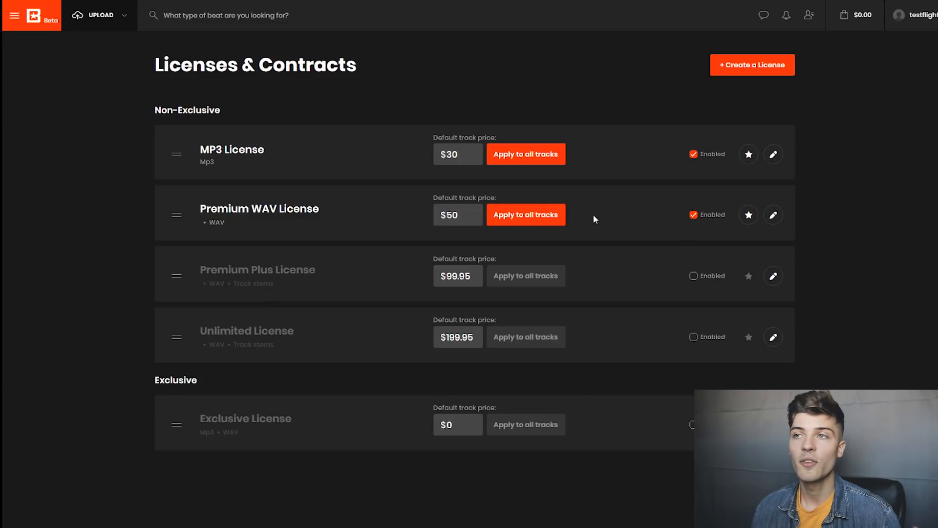
left_click(559, 216)
left_click(577, 300)
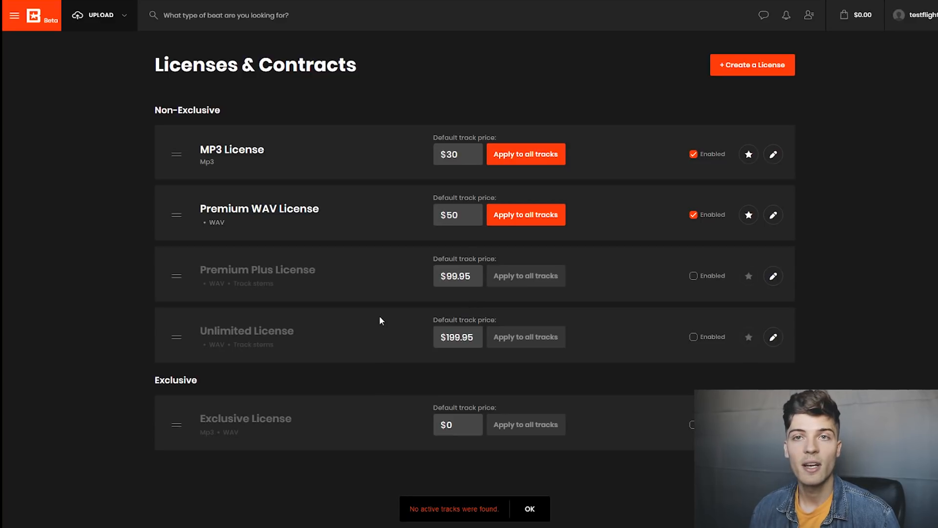
Enable the Exclusive License and open it for editing.
left_click_drag(210, 149, 307, 154)
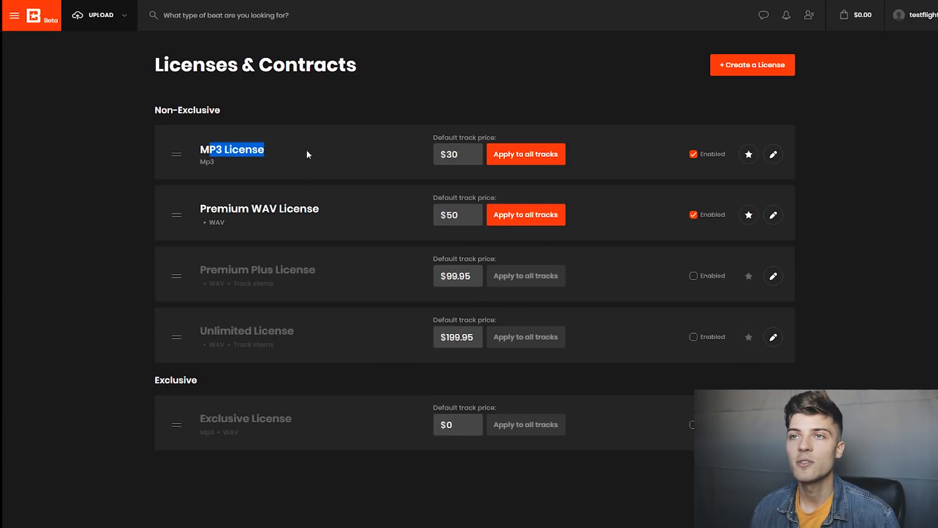
left_click_drag(199, 209, 262, 209)
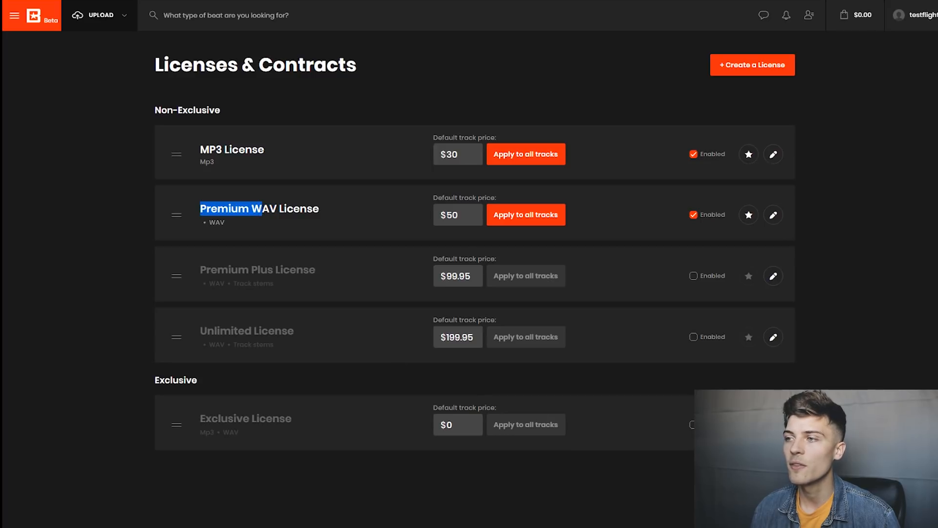
left_click(695, 425)
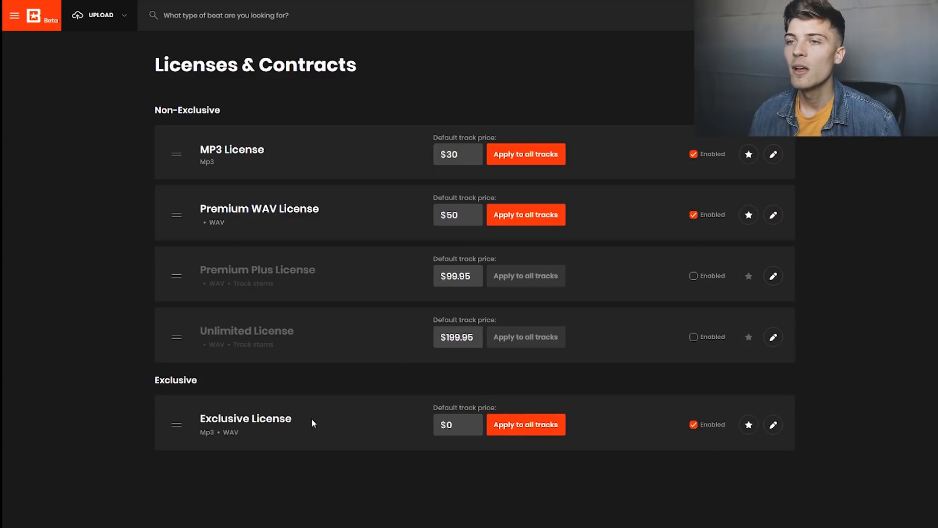
left_click(770, 426)
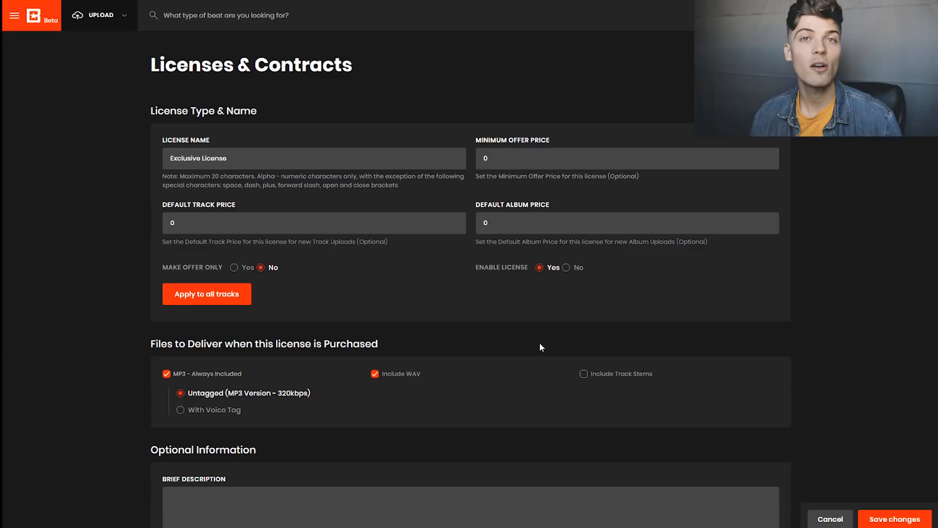
Make the Exclusive License available by offer only, with a minimum offer price of 250.
left_click(234, 268)
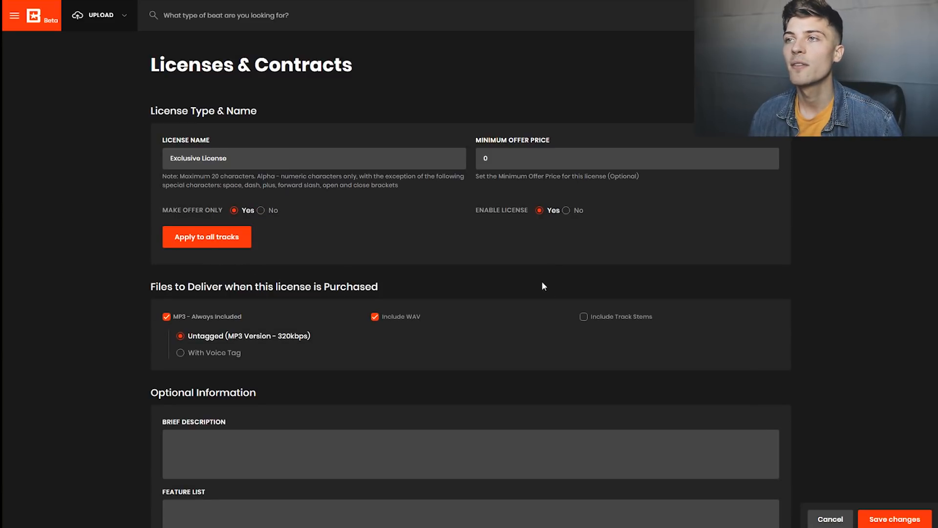
left_click_drag(521, 167, 479, 163)
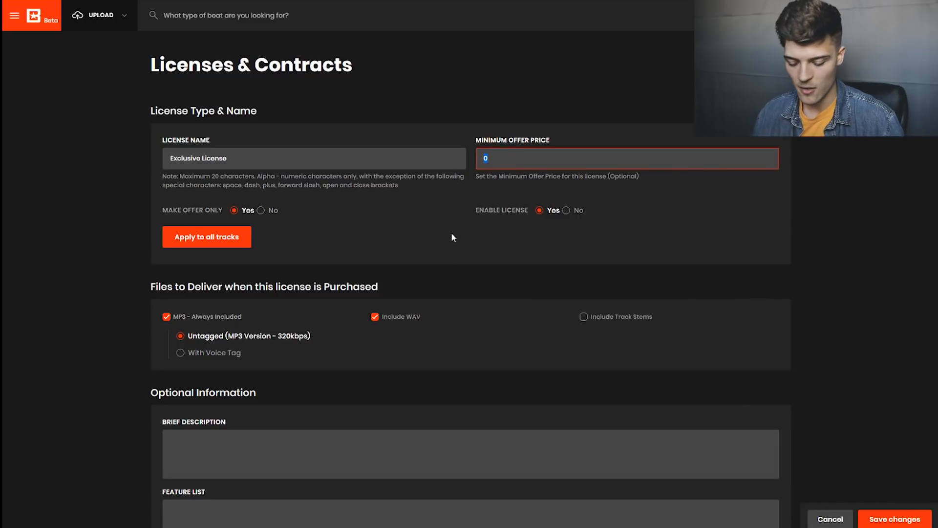
type("300")
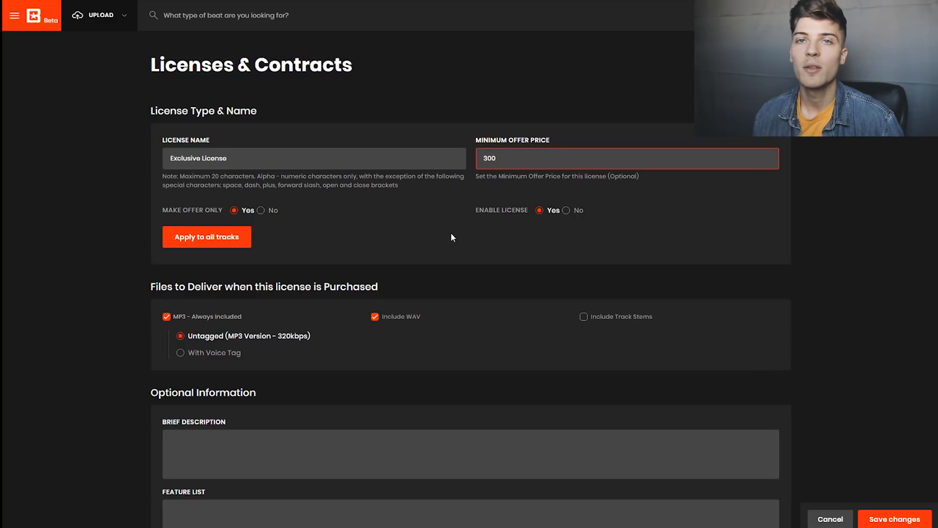
key("BackSpace")
key("BackSpace")
key("BackSpace")
type("250")
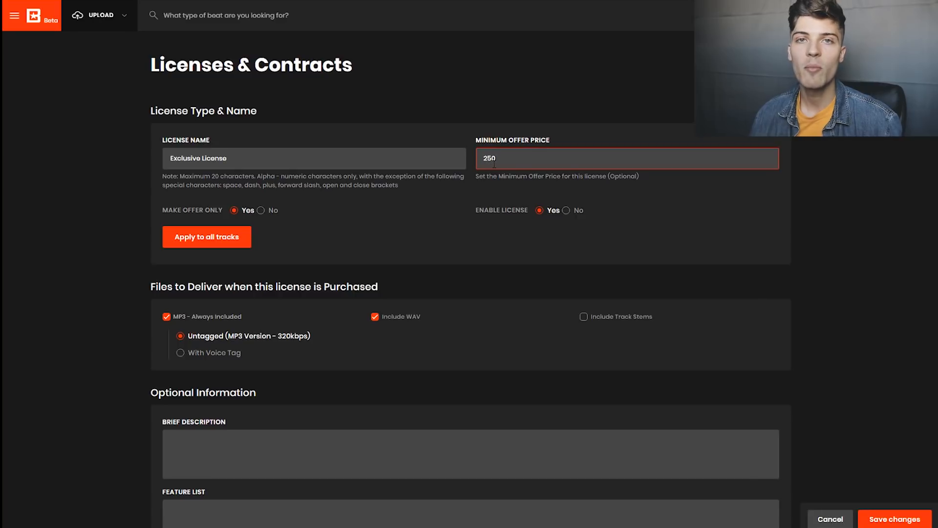
left_click(101, 249)
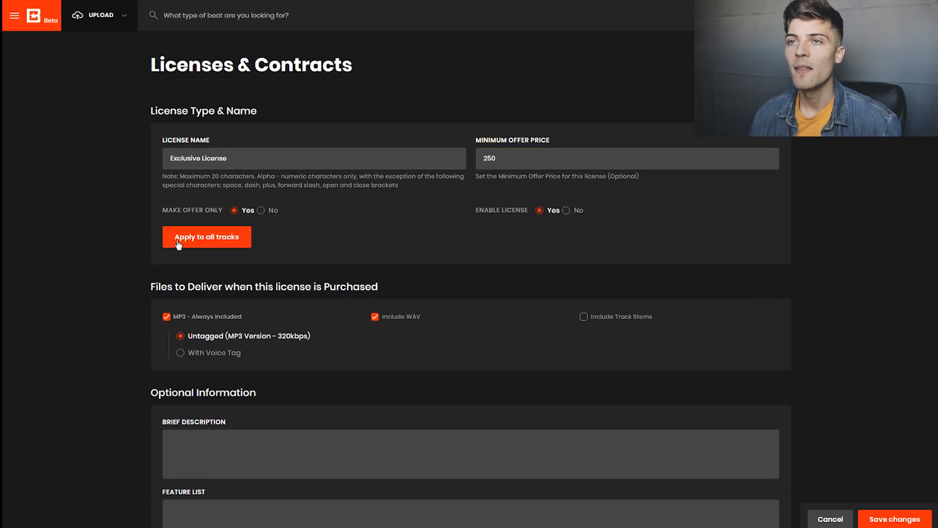
Include track stems in the files delivered with the Exclusive License and leave the brief description empty.
scroll(160, 251, "down", 2)
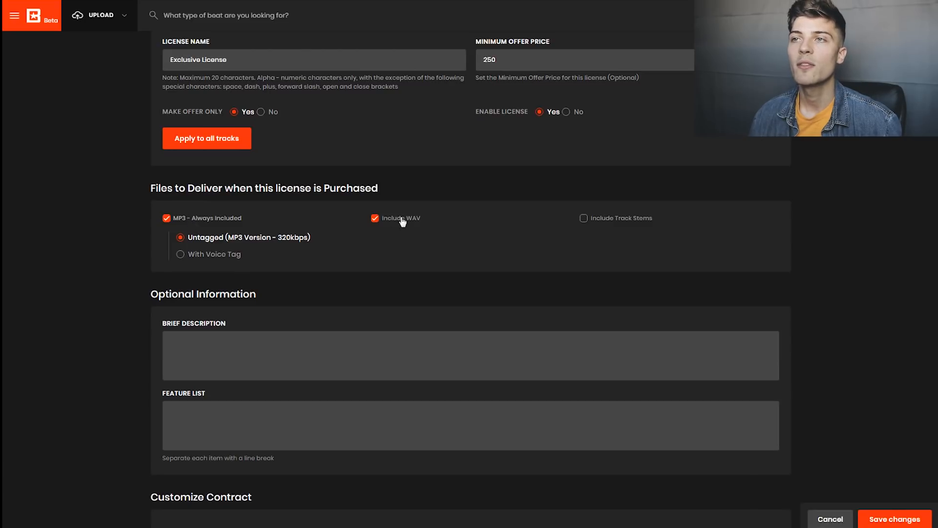
left_click(613, 224)
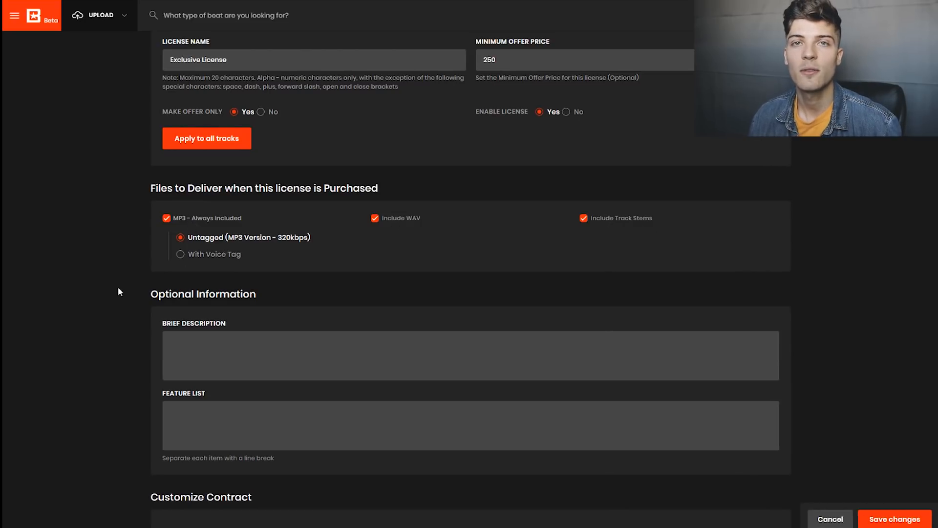
scroll(220, 325, "down", 2)
left_click(213, 243)
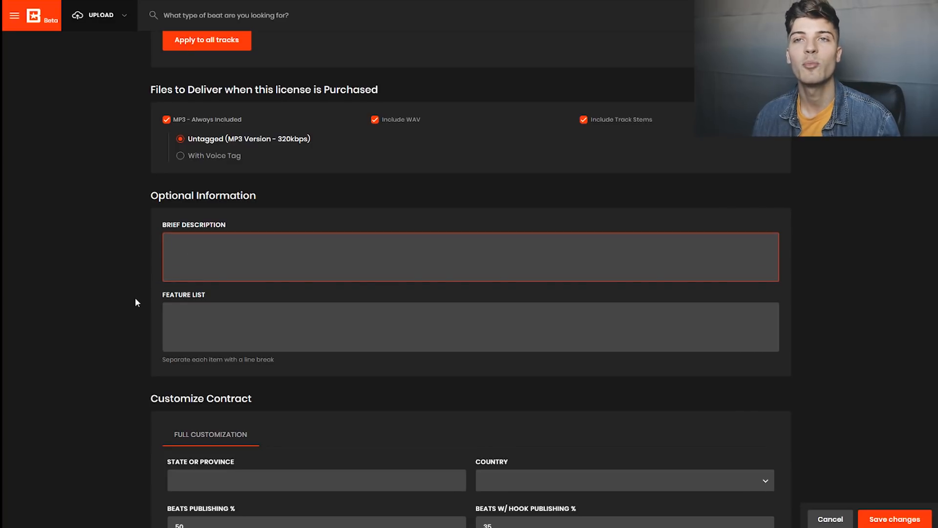
Enter california as the state or province in the Exclusive License contract.
scroll(135, 299, "down", 4)
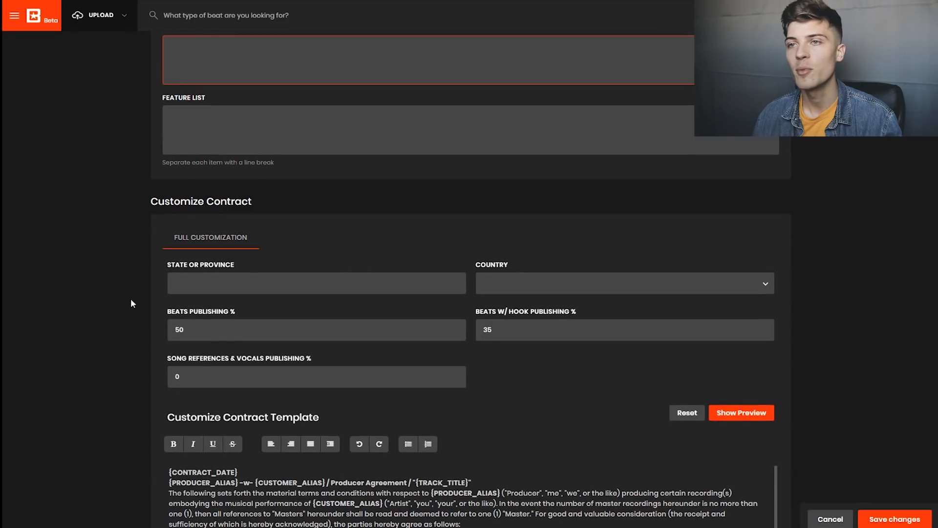
scroll(130, 295, "down", 1)
left_click(221, 236)
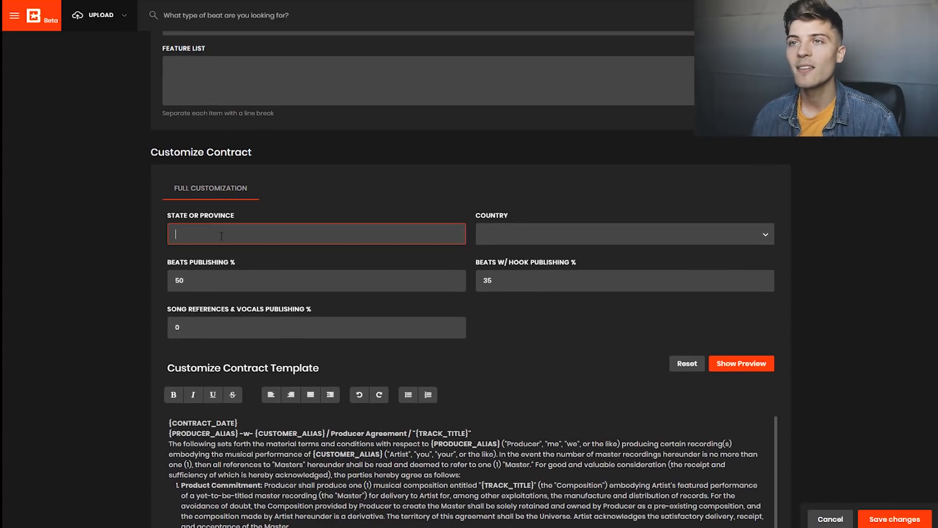
type("c")
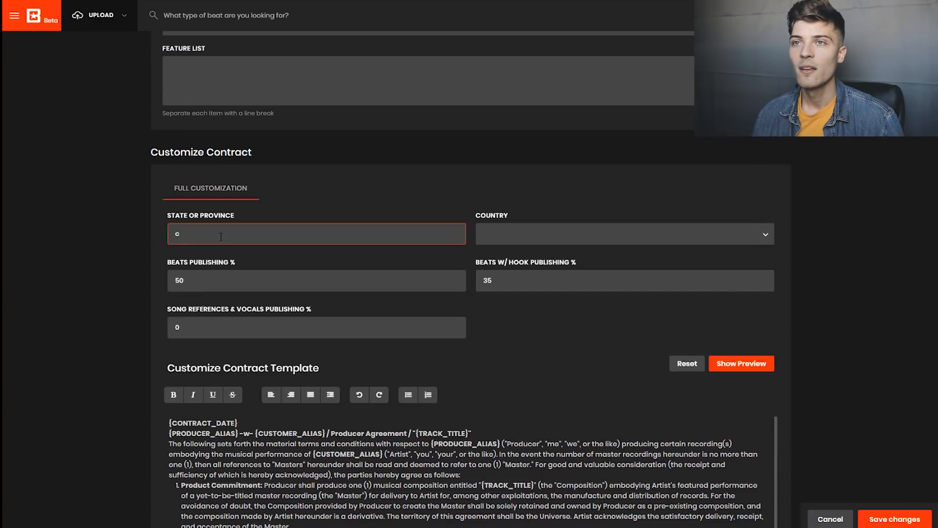
type("alifornia")
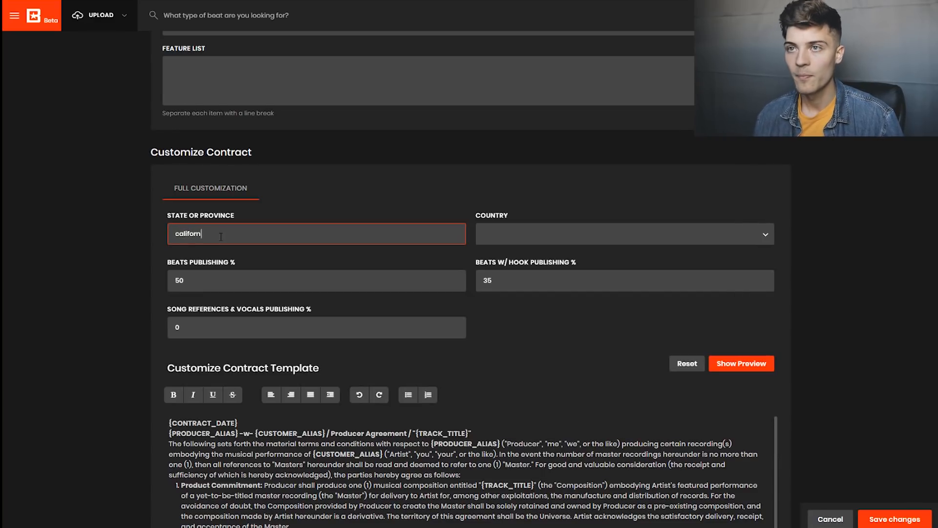
Set the country in the Exclusive License contract to United States of America.
left_click(557, 236)
scroll(564, 361, "down", 15)
scroll(568, 355, "down", 20)
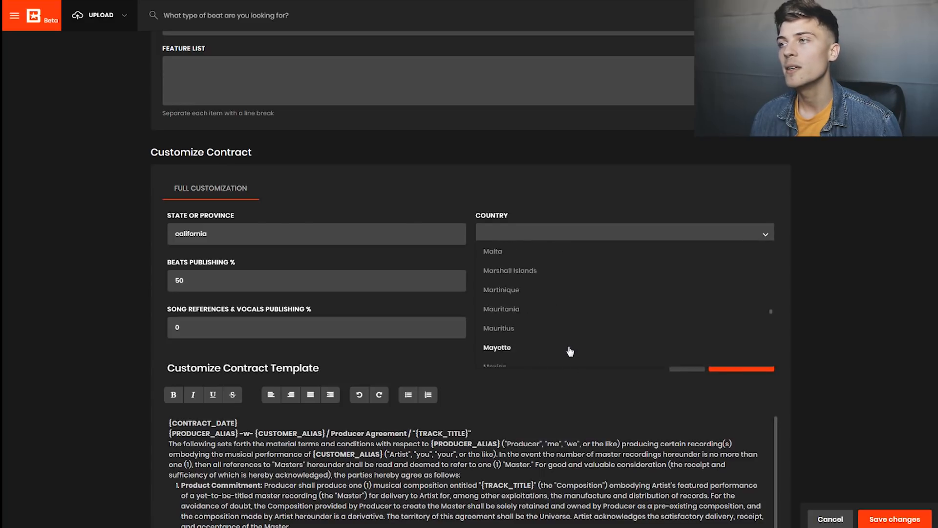
scroll(571, 352, "down", 13)
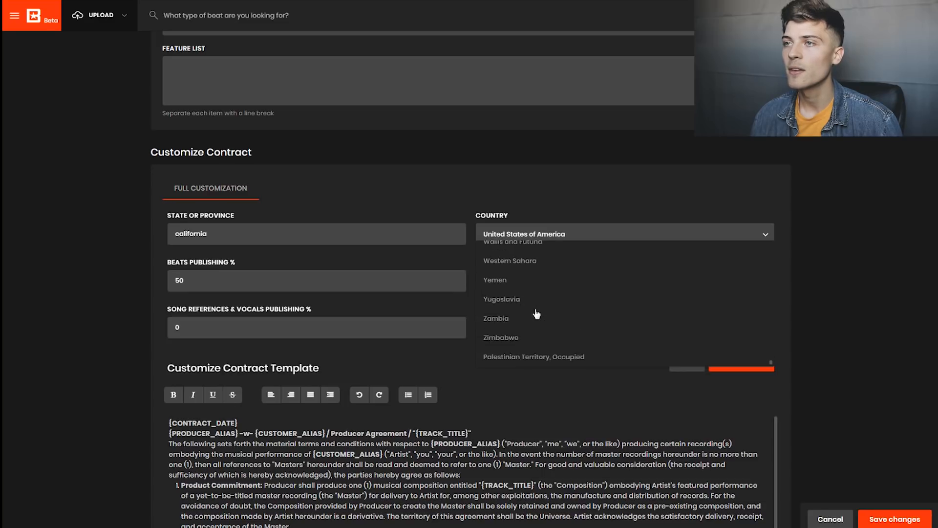
left_click(538, 306)
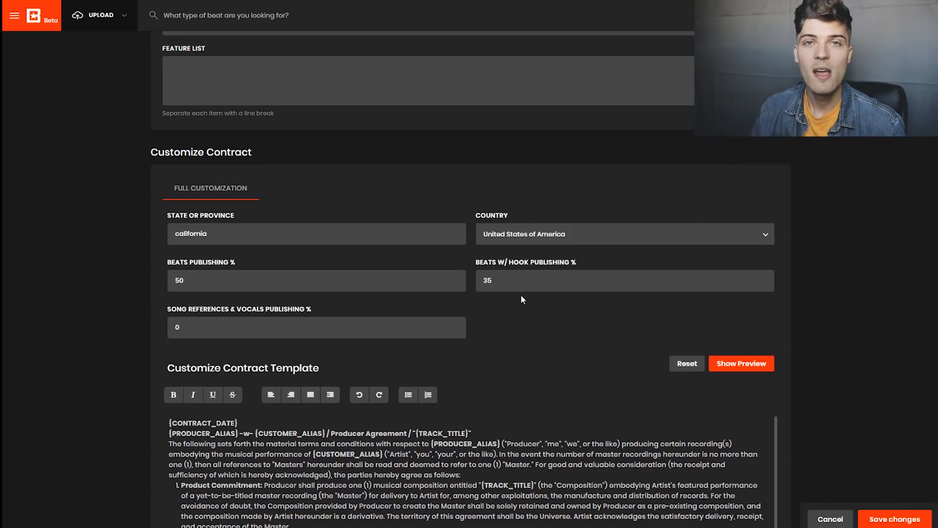
Set the publishing percentage for beats with hook to 50 and leave song references and vocals publishing at 0.
left_click(489, 286)
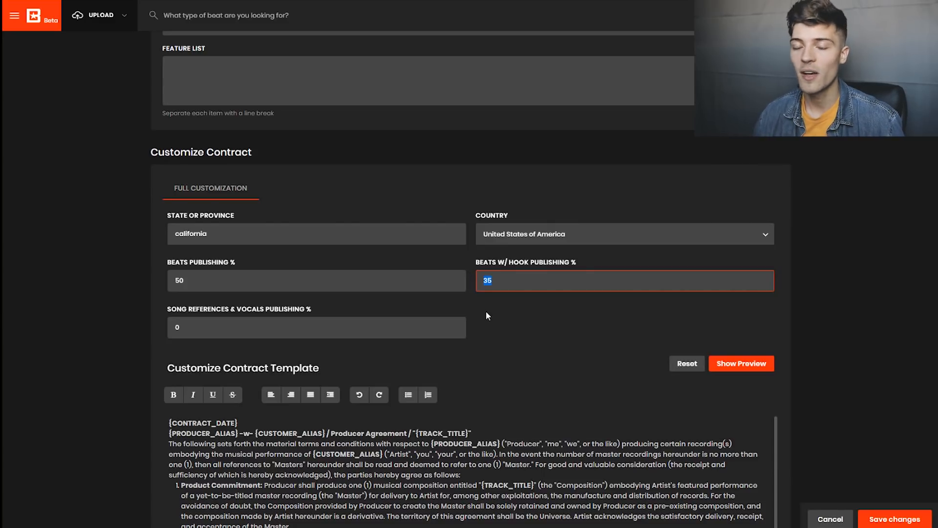
type("50")
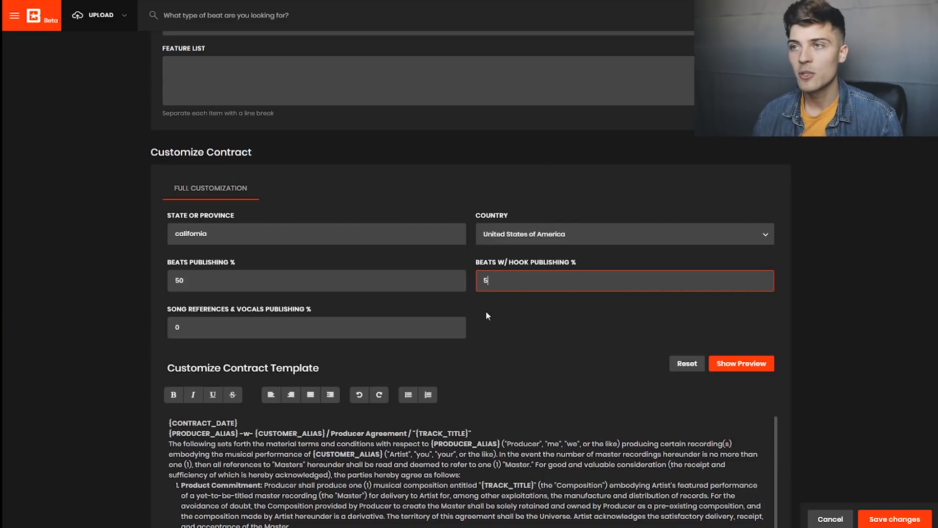
left_click(486, 311)
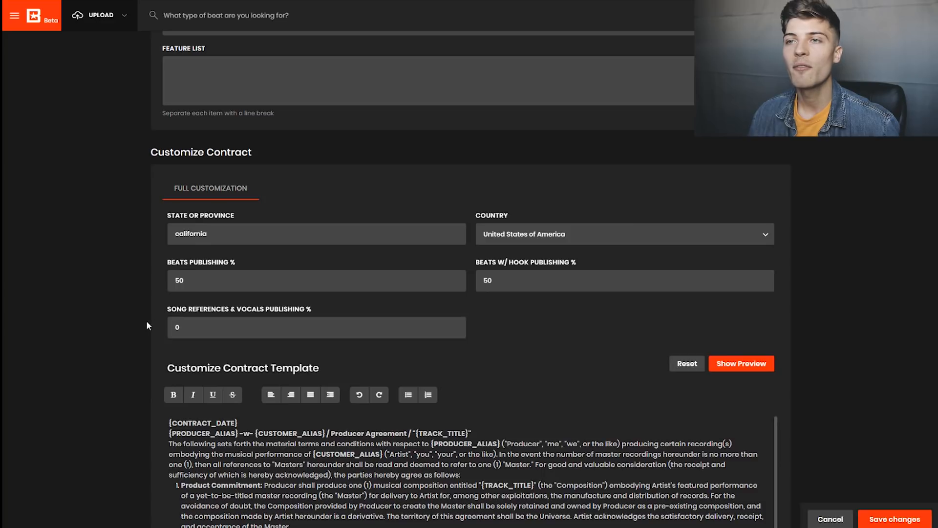
scroll(146, 323, "down", 1)
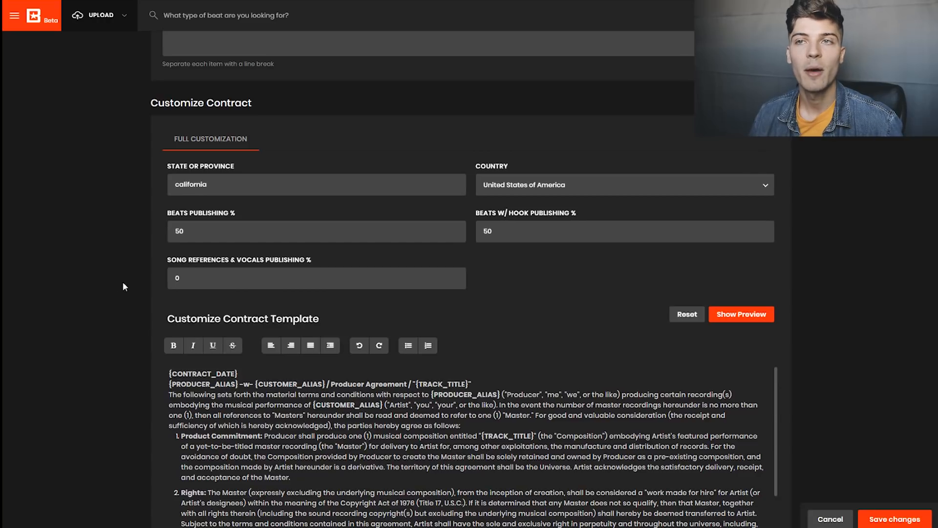
left_click(207, 277)
left_click(147, 280)
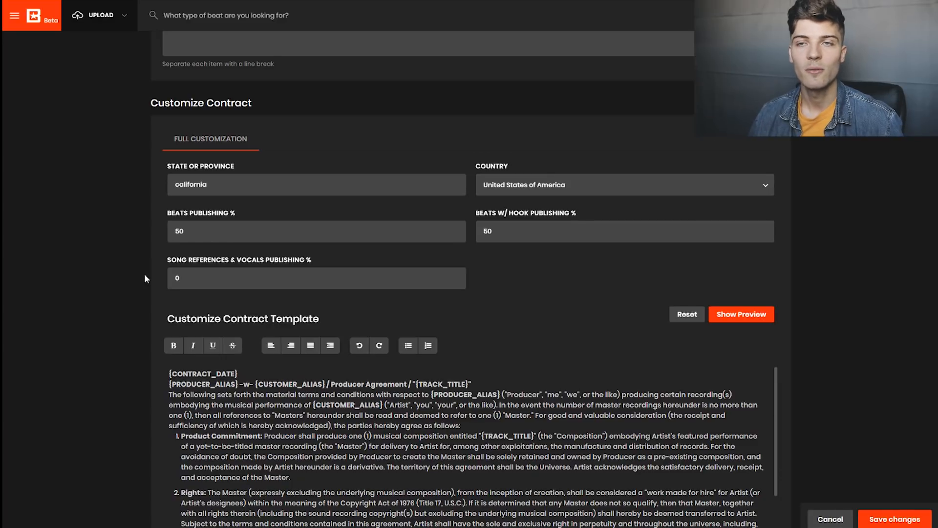
Review the publishing percentages and contract template of the Exclusive License, and save the license changes.
left_click(219, 231)
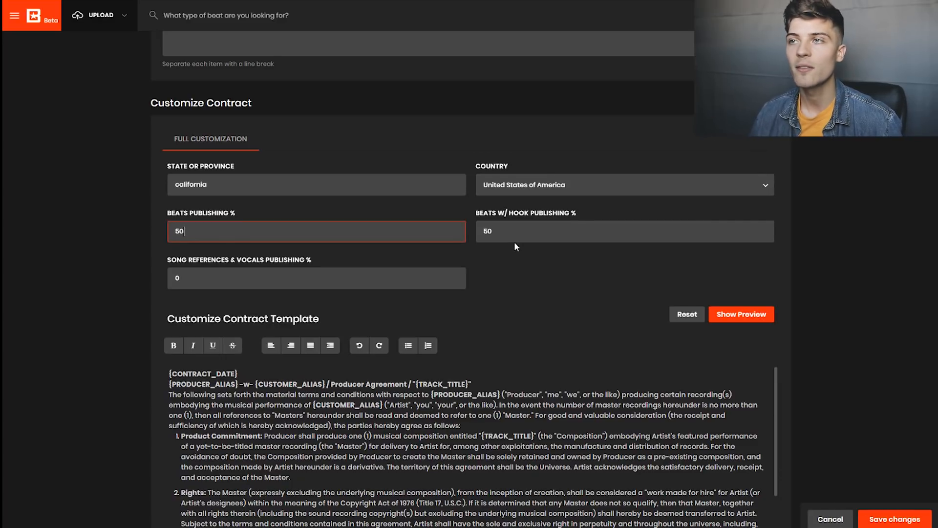
left_click(525, 235)
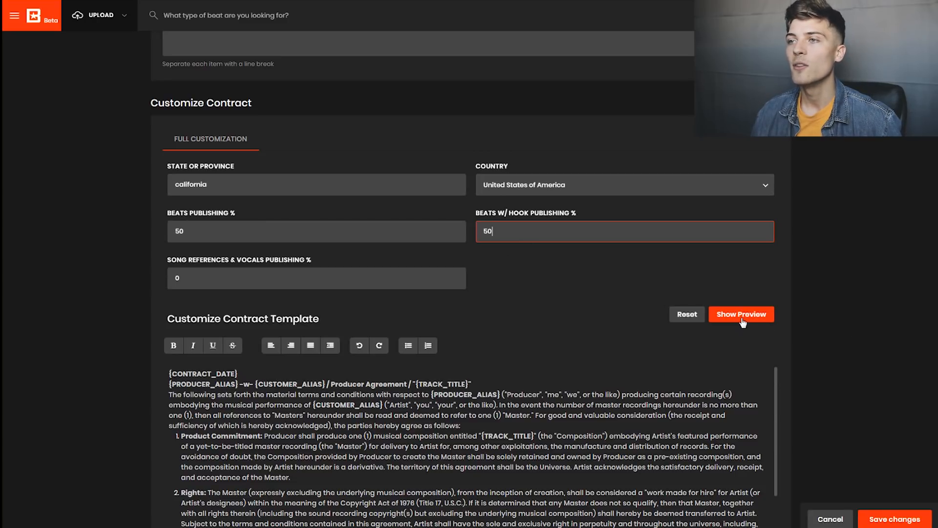
scroll(469, 445, "down", 1)
scroll(469, 391, "down", 6)
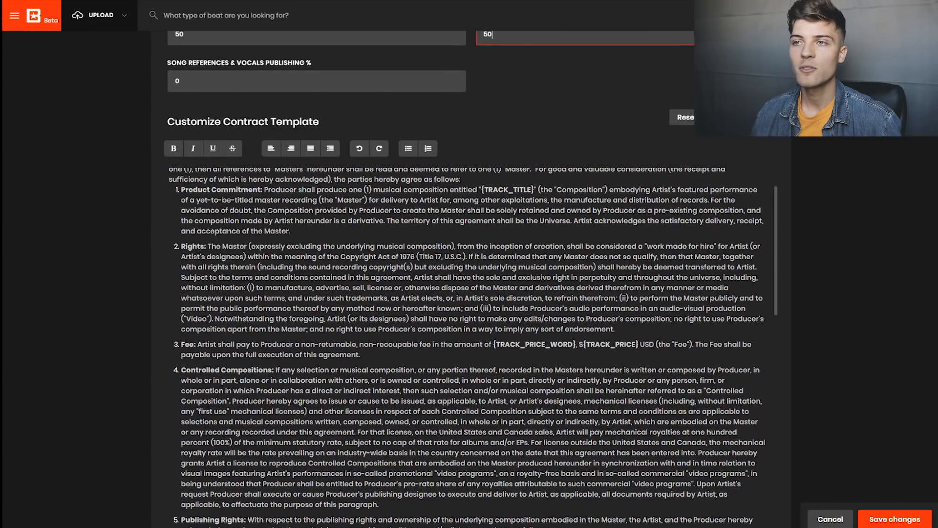
scroll(71, 415, "down", 10)
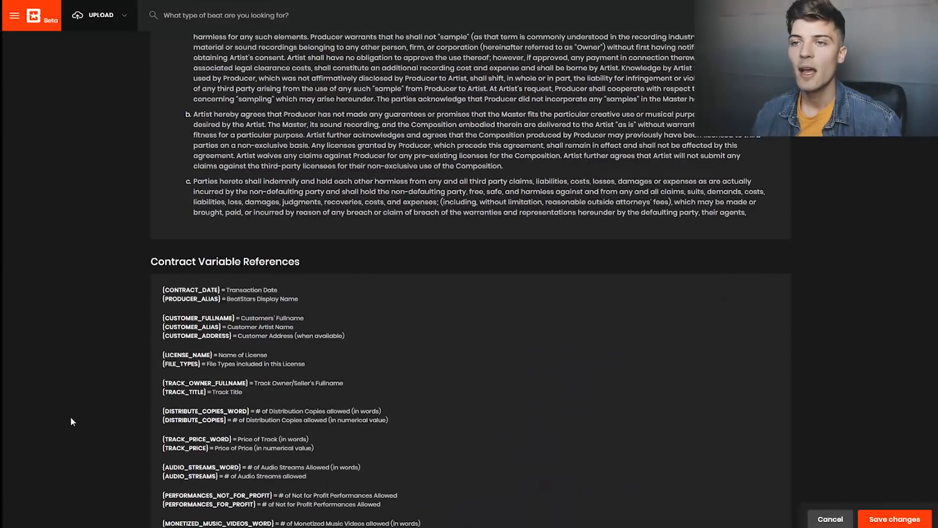
scroll(73, 423, "up", 10)
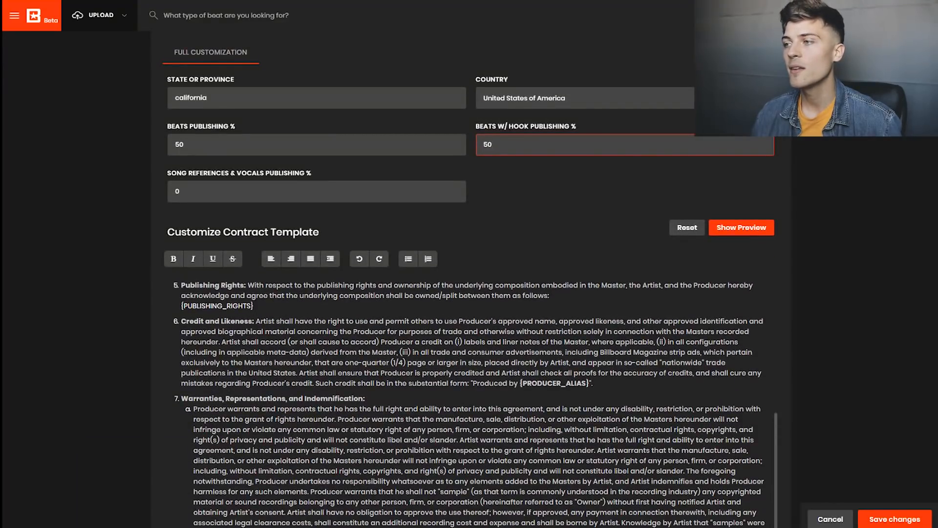
left_click(895, 519)
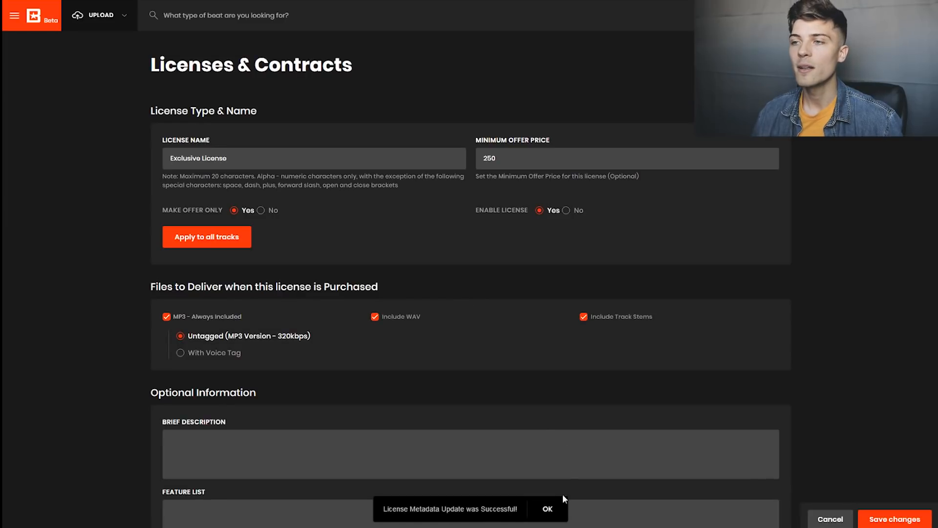
Return to the licenses list and apply the Exclusive License's default track price of $0 to all tracks.
left_click(8, 3)
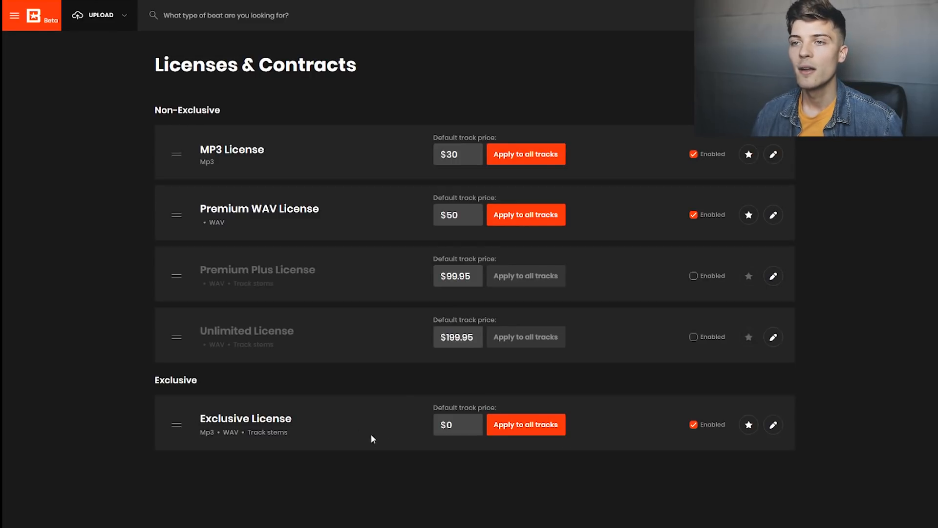
left_click(556, 432)
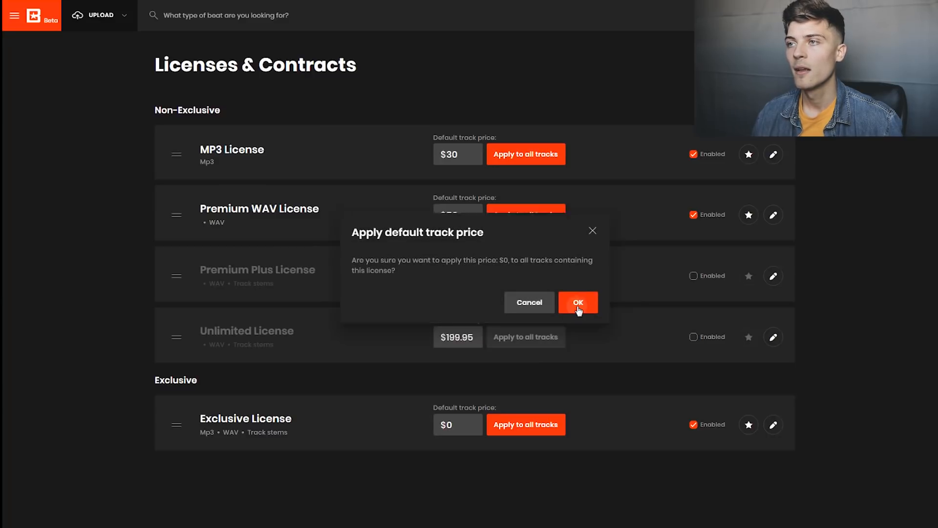
left_click(571, 304)
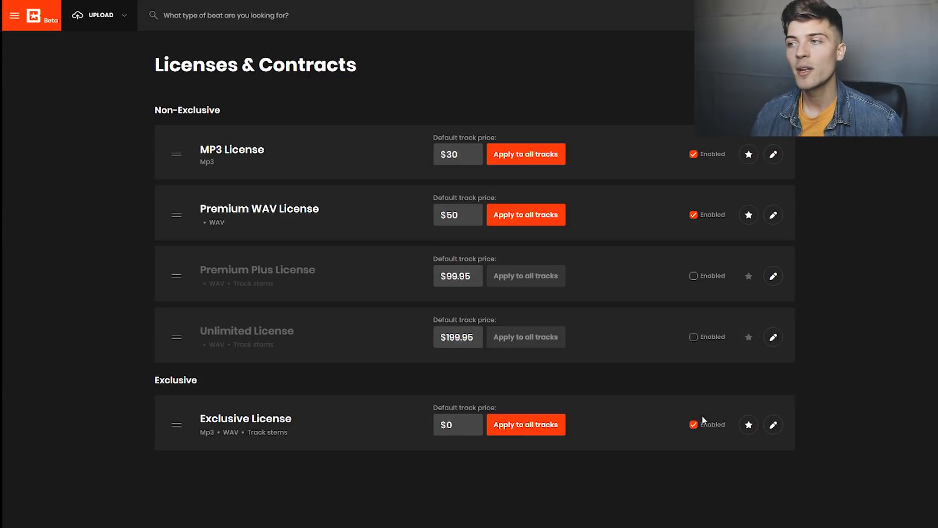
Save the Exclusive License with make offer only set to No and a default track price of 500, and return to the licenses list.
left_click(773, 425)
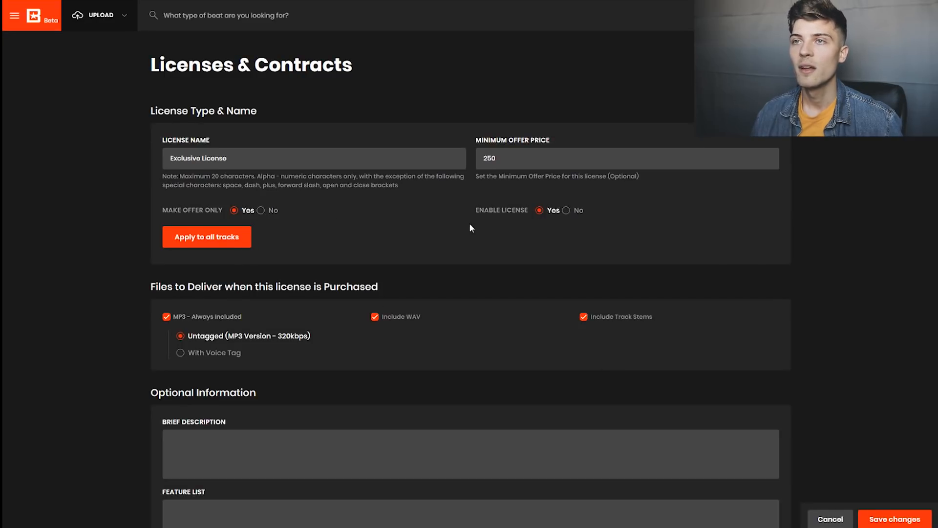
left_click(261, 211)
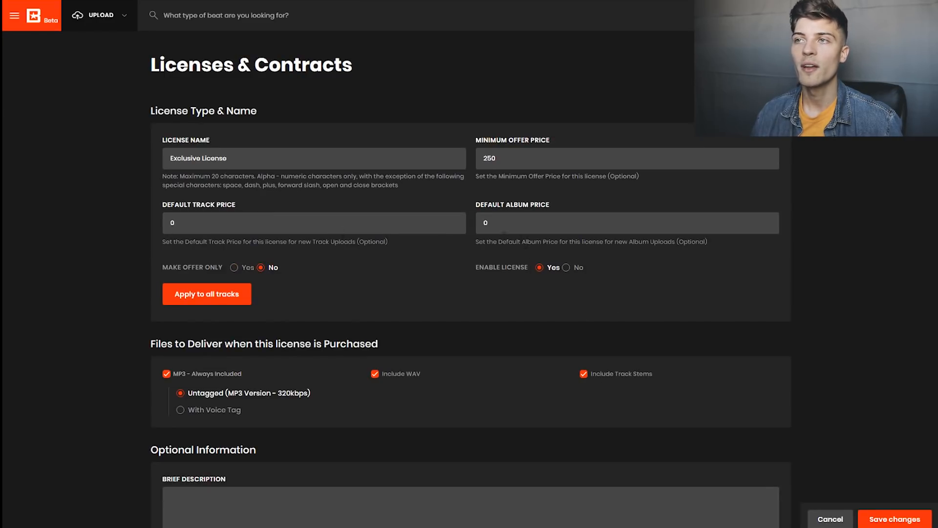
left_click_drag(178, 223, 160, 223)
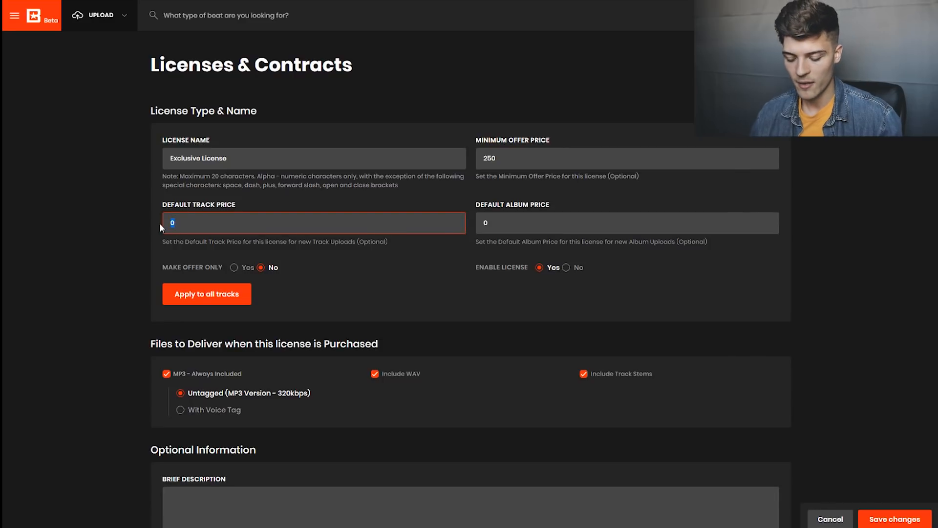
type("500")
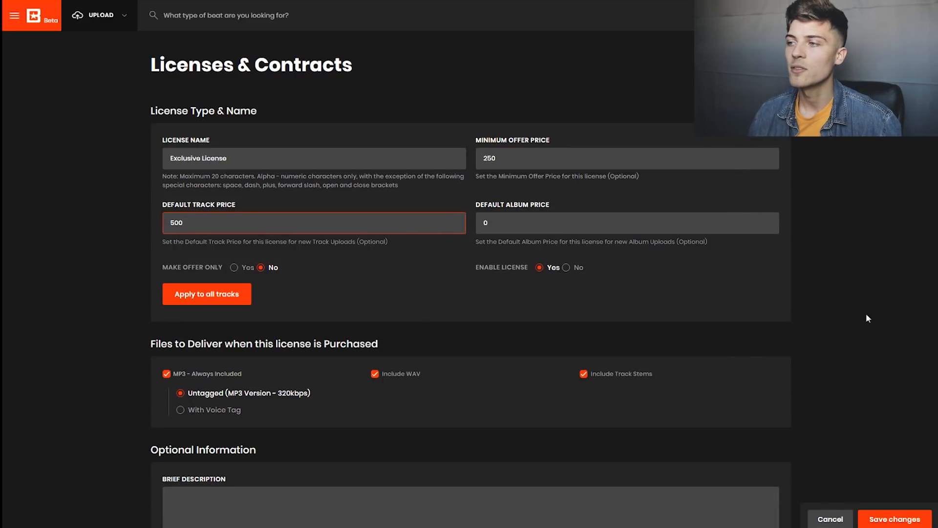
left_click(881, 518)
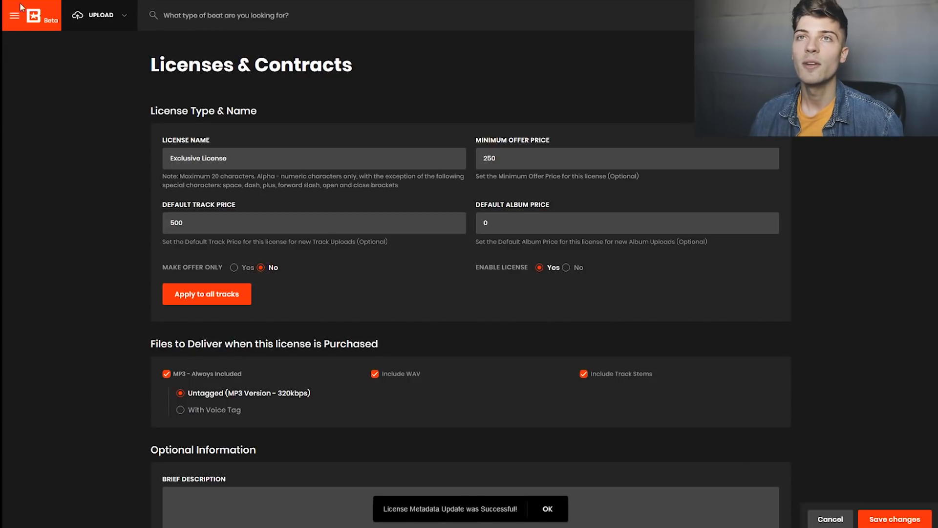
left_click(16, 16)
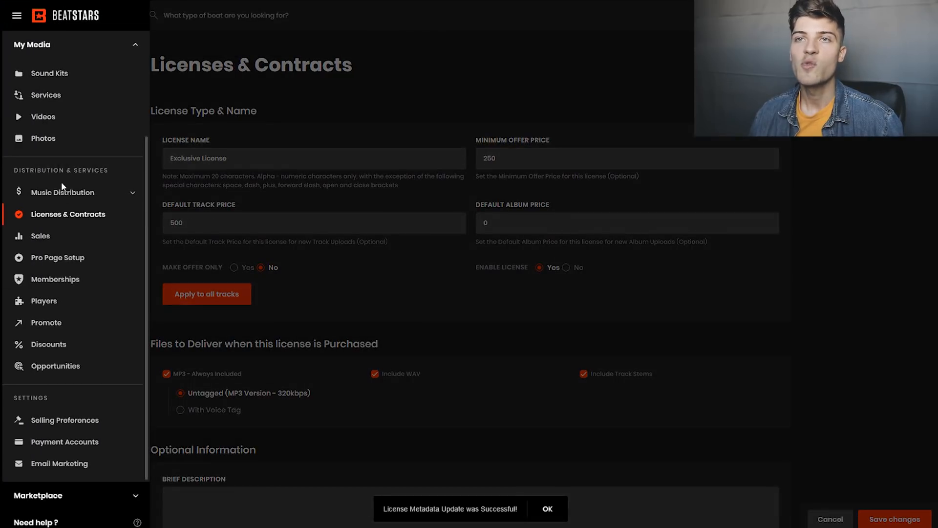
left_click(72, 217)
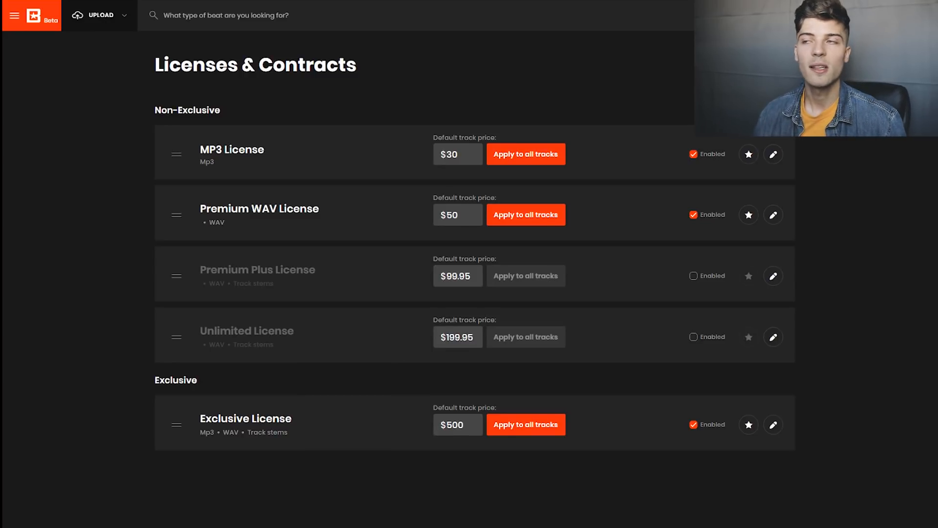
left_click(697, 278)
left_click(696, 277)
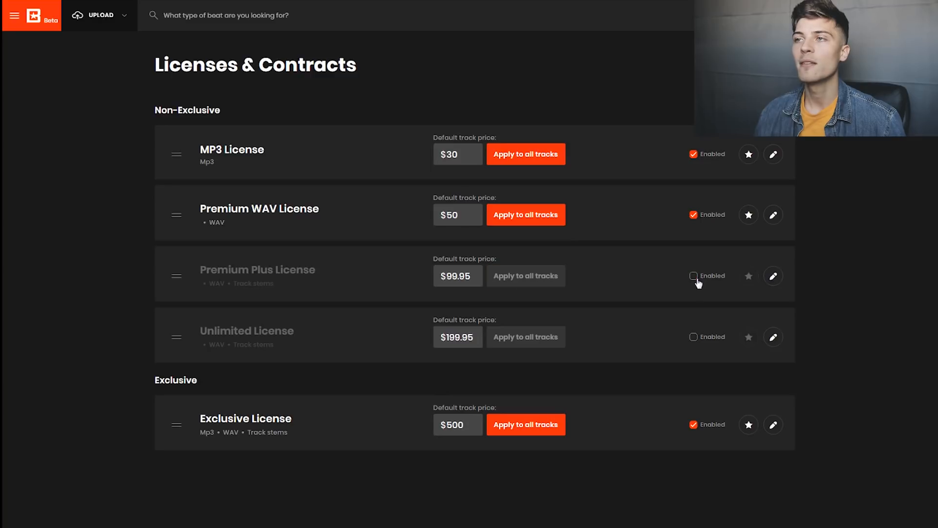